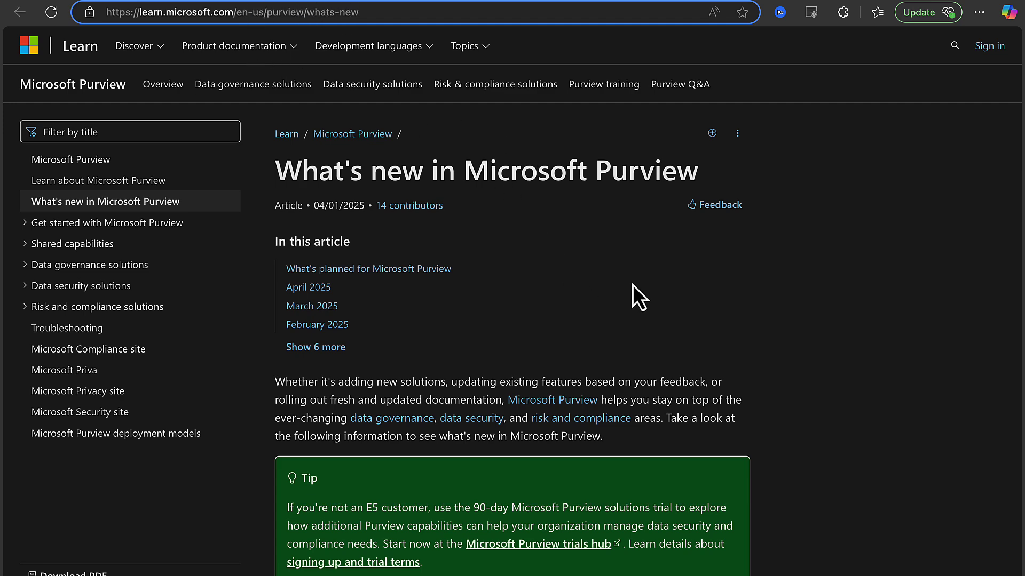
Scroll the Microsoft Learn article down to the priority cleanup note and back up to the roadmap links
scroll(824, 351, down, 10)
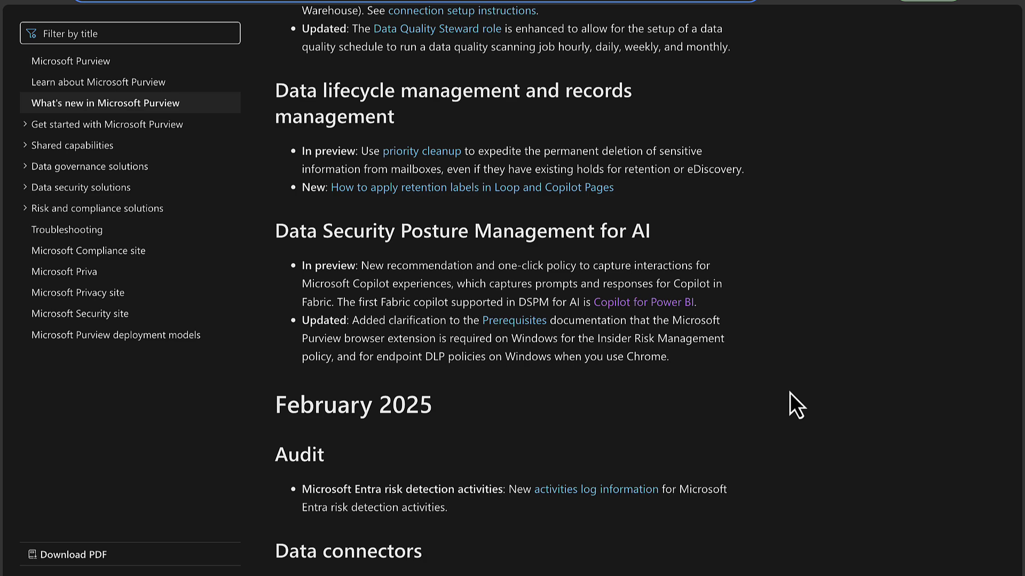
scroll(451, 310, up, 3)
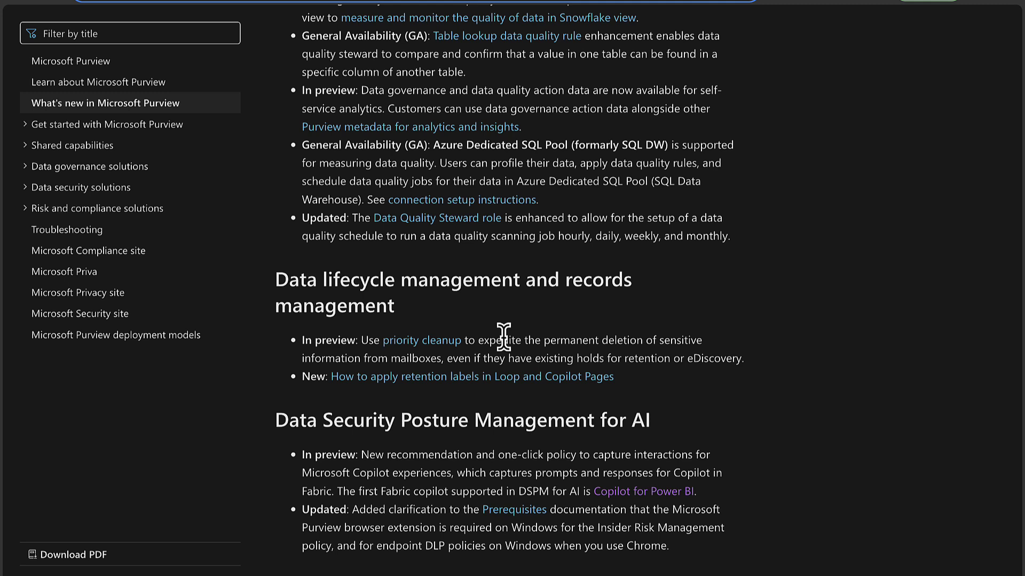
scroll(832, 355, down, 1)
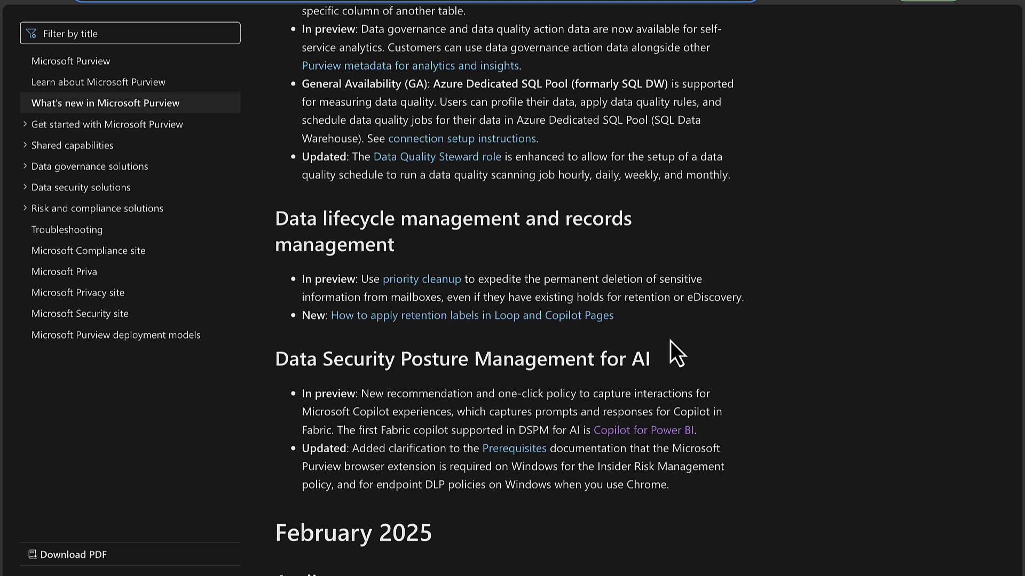
scroll(670, 341, up, 10)
scroll(745, 216, down, 2)
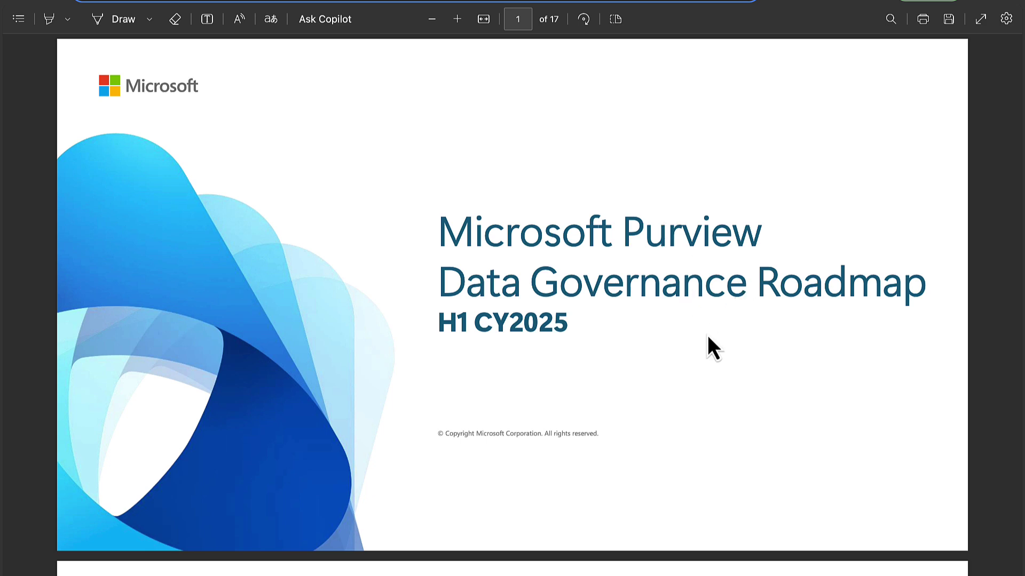
Page through the Data Governance Roadmap PDF from page 1, past the Unified Data Catalog tables, to page 7
scroll(708, 337, down, 3)
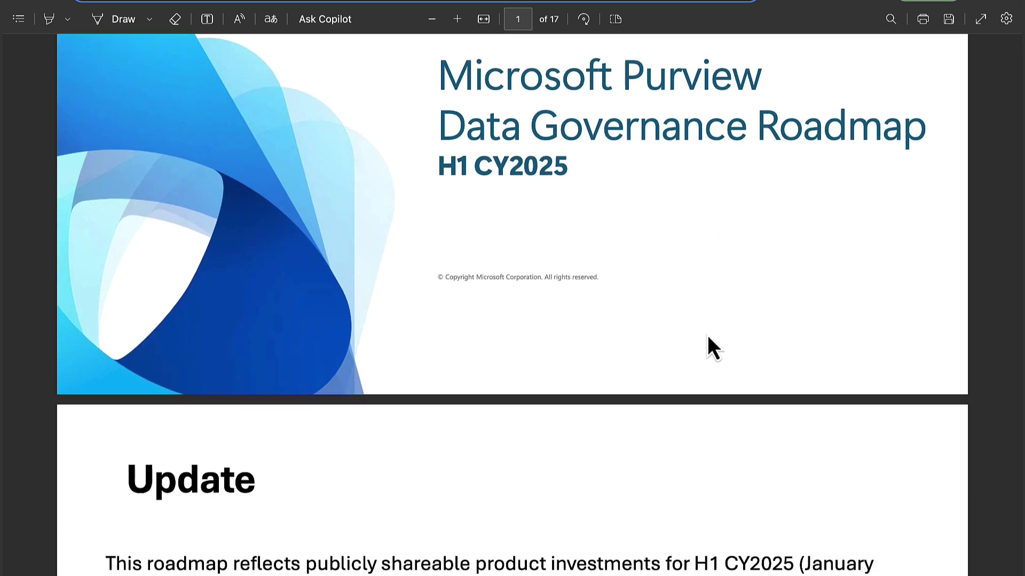
scroll(668, 259, down, 5)
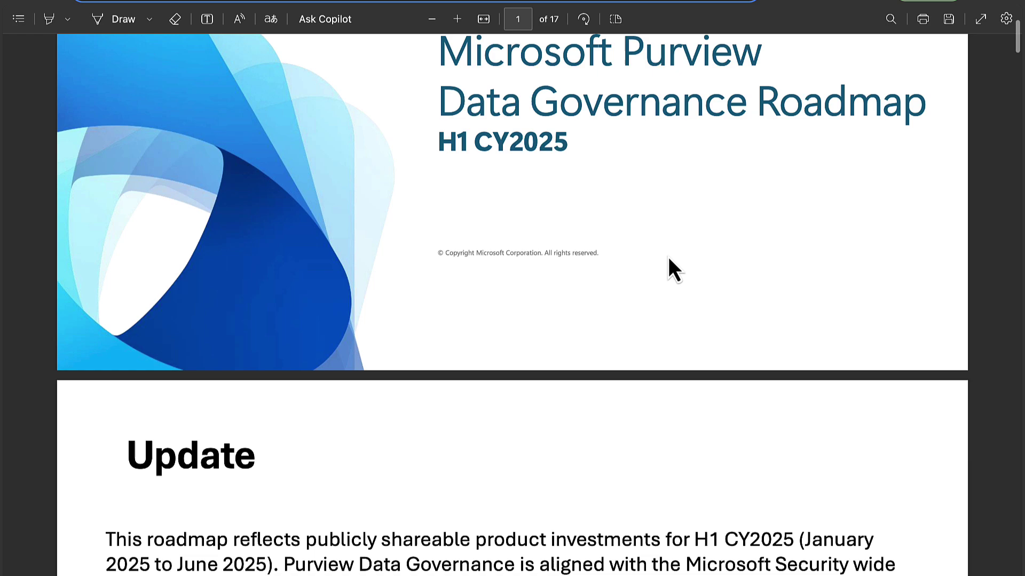
scroll(668, 260, down, 8)
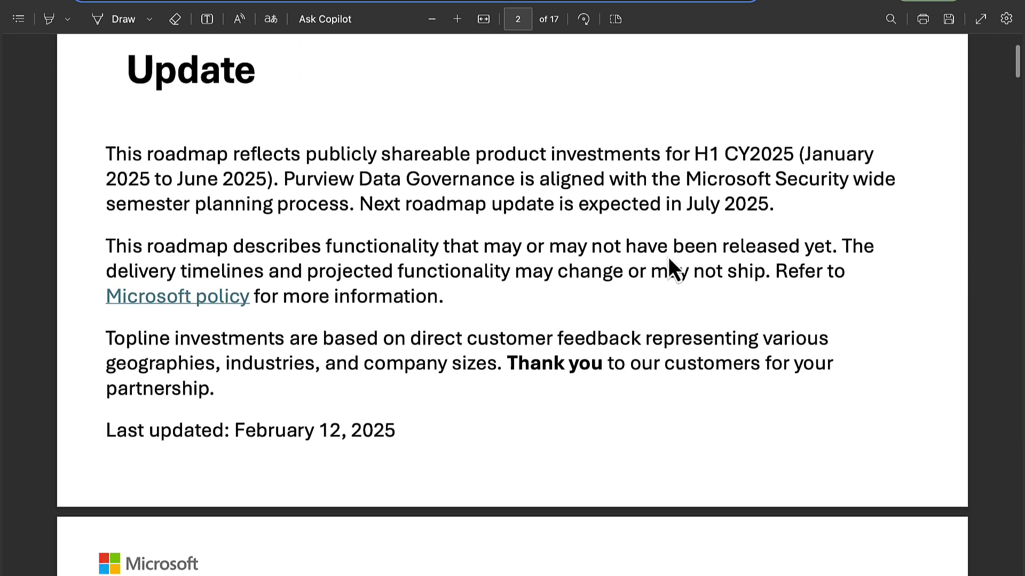
scroll(669, 259, down, 5)
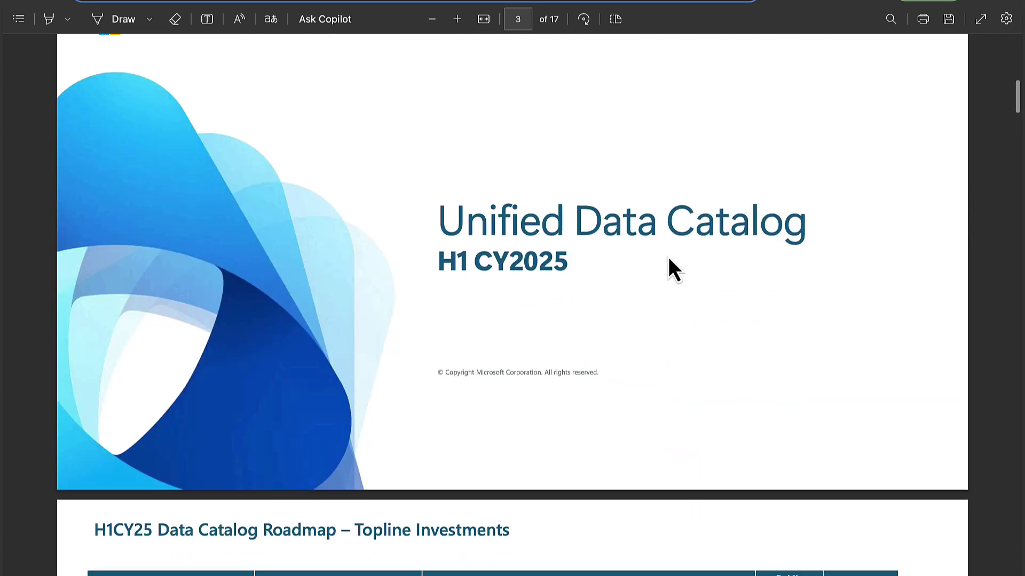
scroll(668, 256, down, 4)
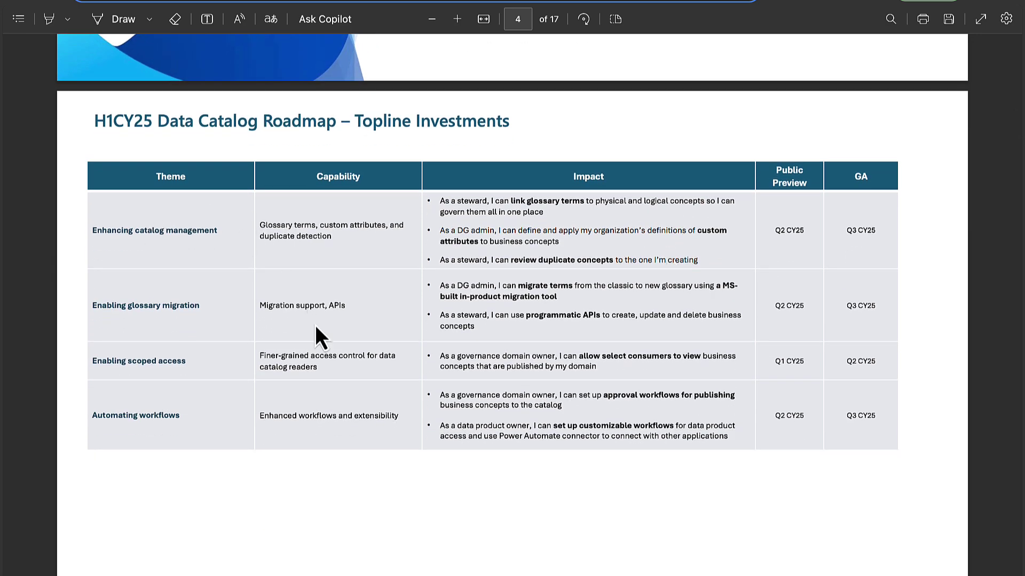
scroll(317, 346, down, 1)
scroll(317, 347, down, 7)
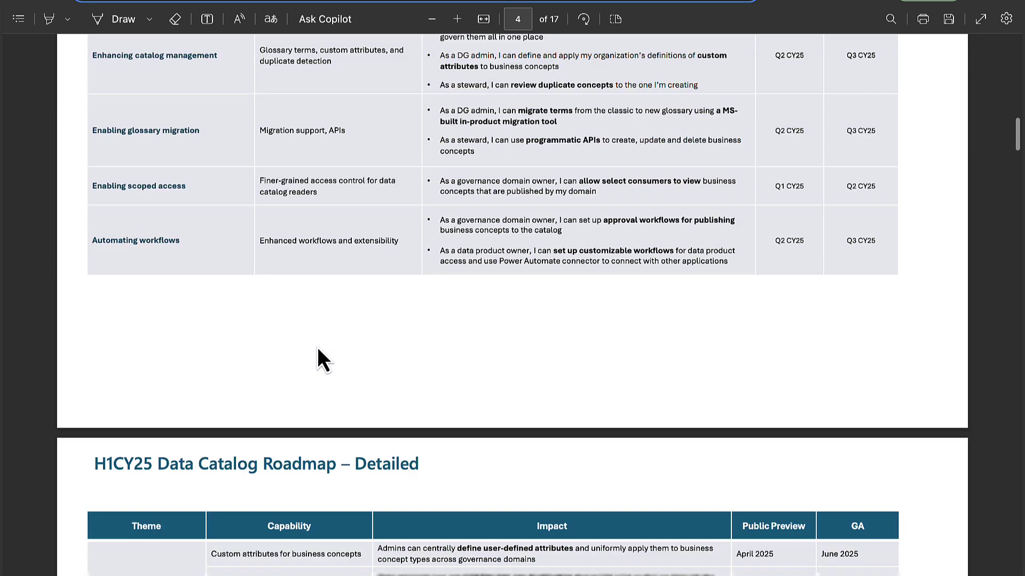
scroll(317, 347, down, 5)
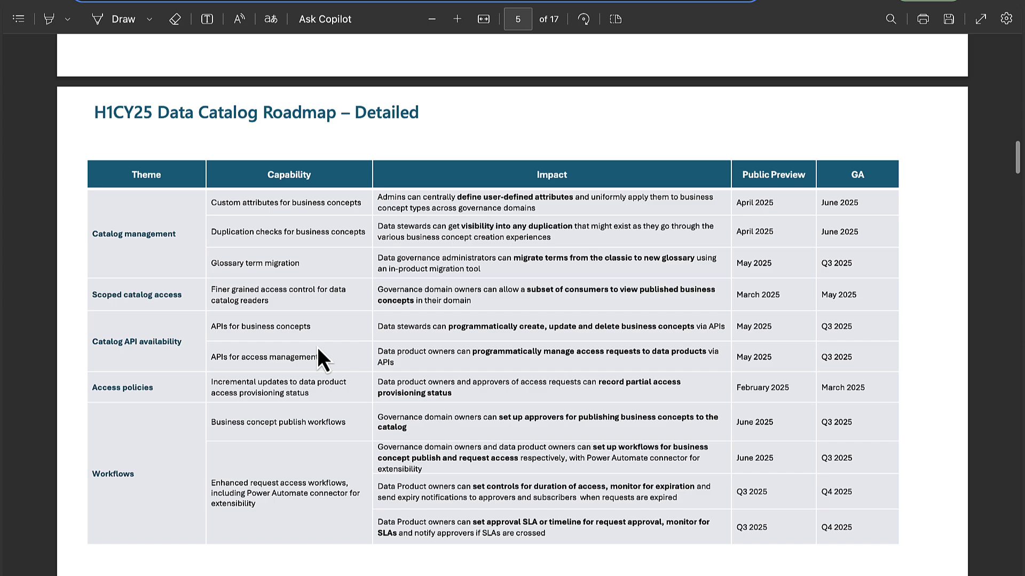
scroll(317, 347, down, 10)
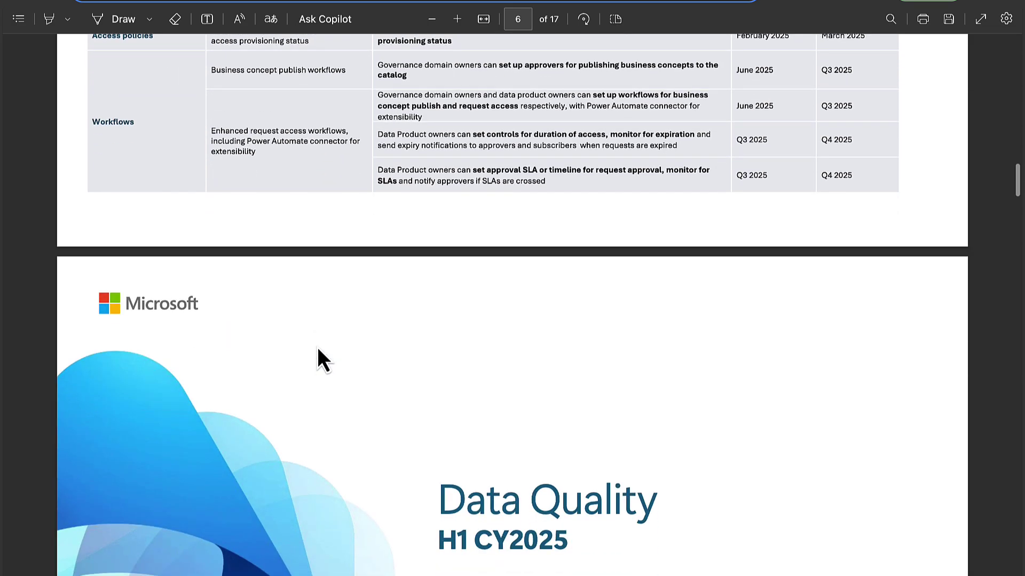
scroll(318, 346, down, 3)
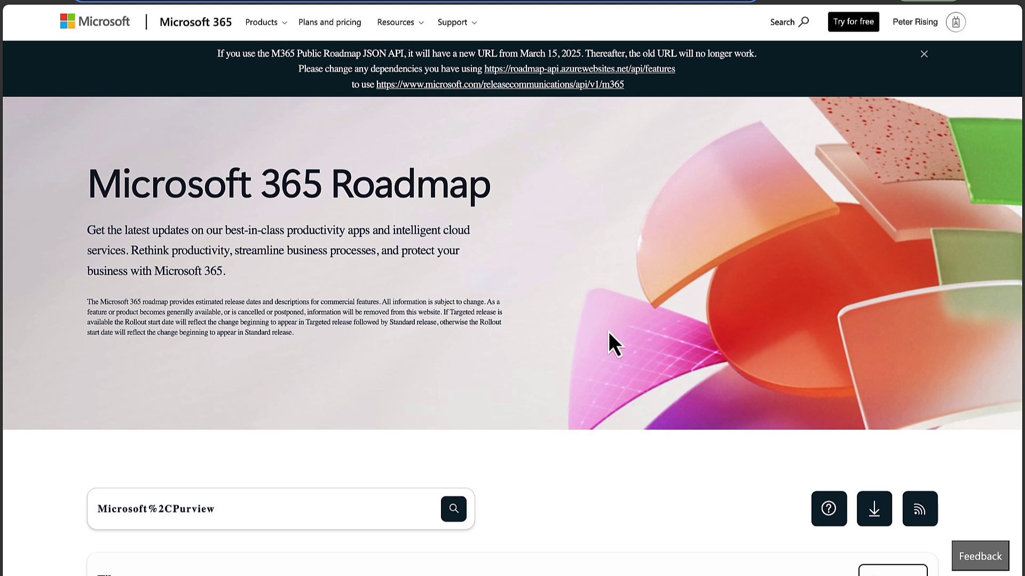
Scroll past the Filter panel to the 419 Microsoft Purview update cards with their preview and rollout dates
scroll(560, 318, down, 3)
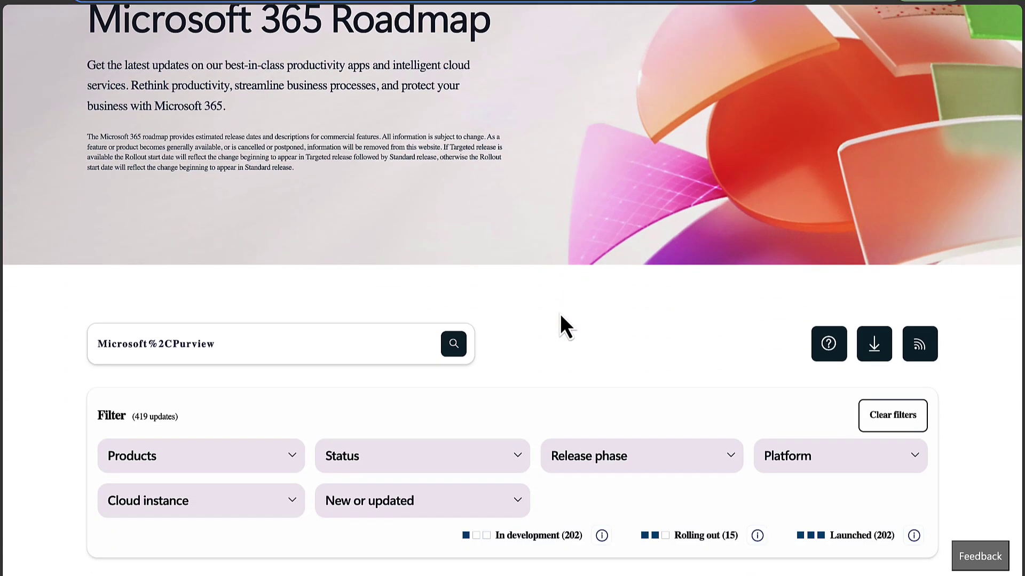
scroll(555, 313, down, 2)
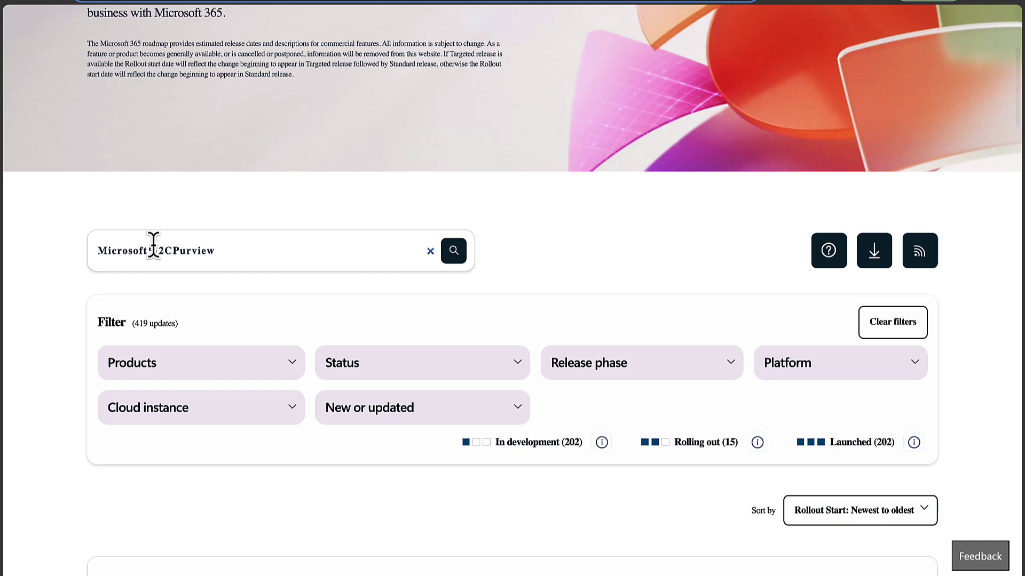
scroll(670, 275, down, 3)
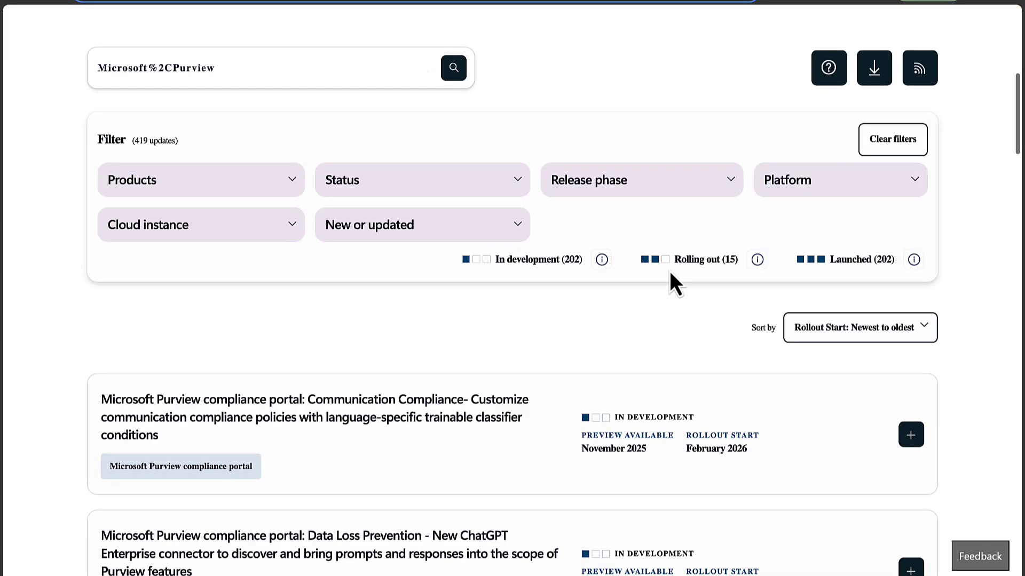
scroll(767, 335, down, 2)
scroll(996, 326, down, 2)
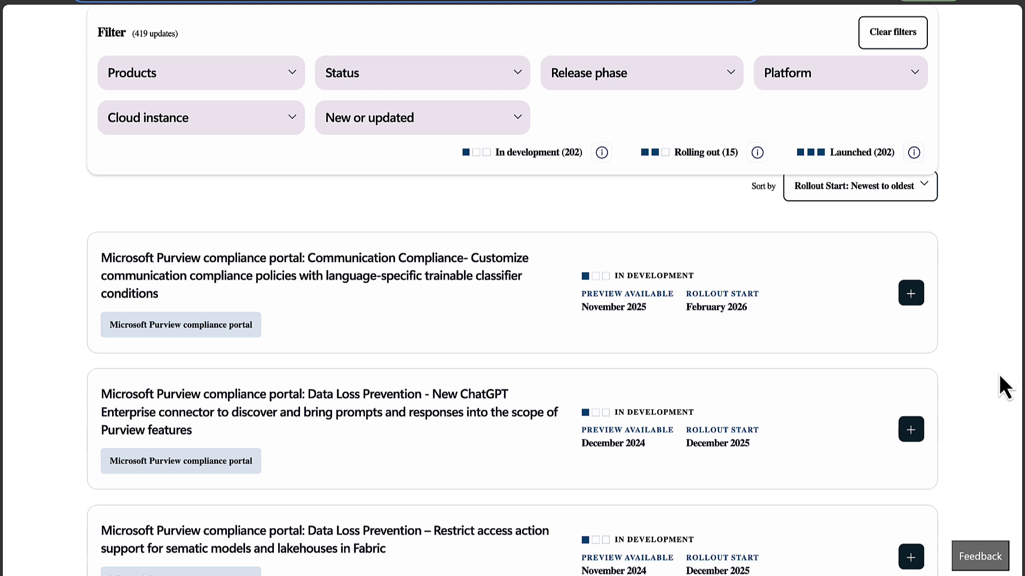
scroll(999, 373, down, 1)
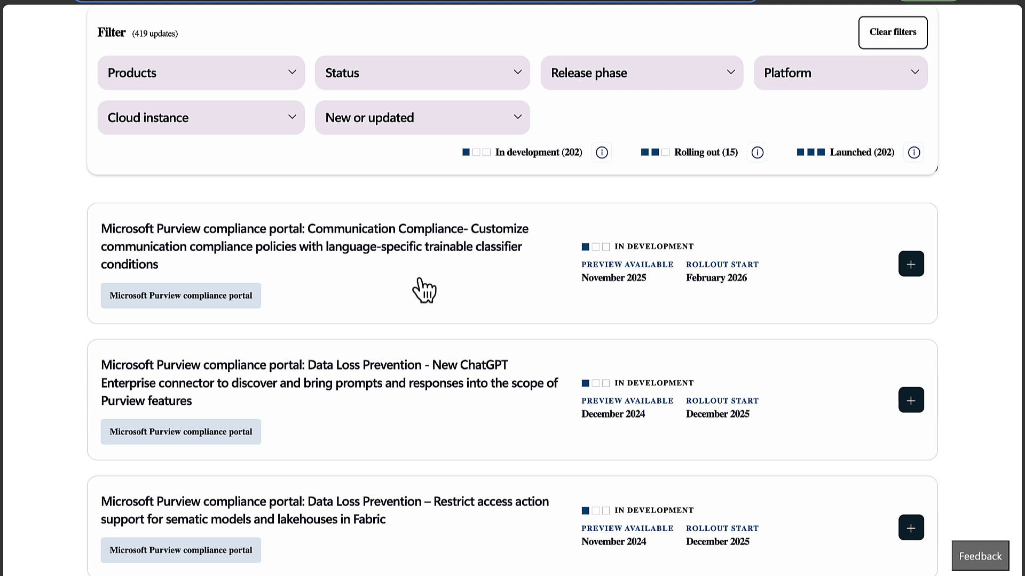
scroll(459, 290, down, 3)
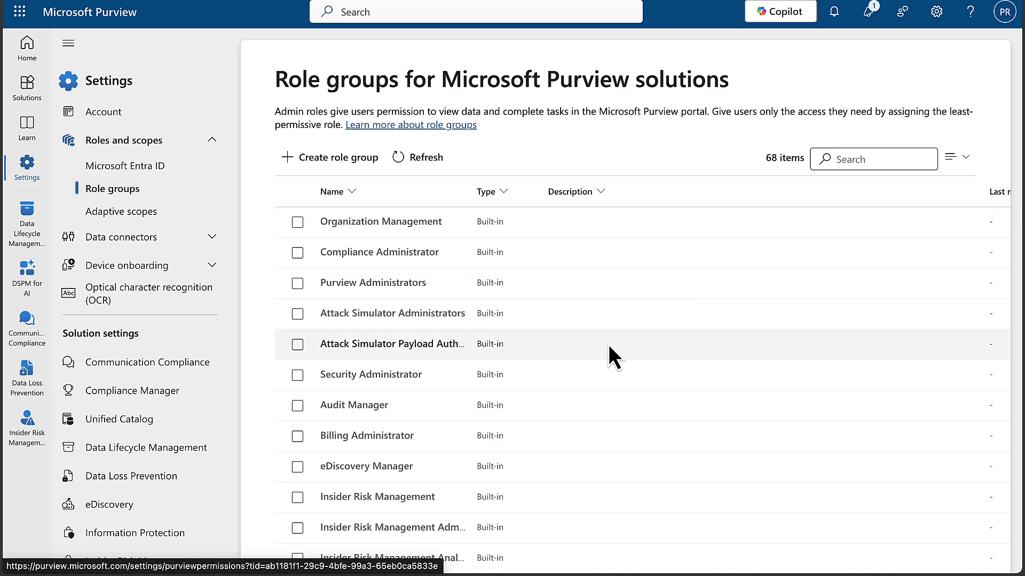
Sort the Purview role groups alphabetically by name and scroll through the list
scroll(608, 346, down, 1)
click(338, 163)
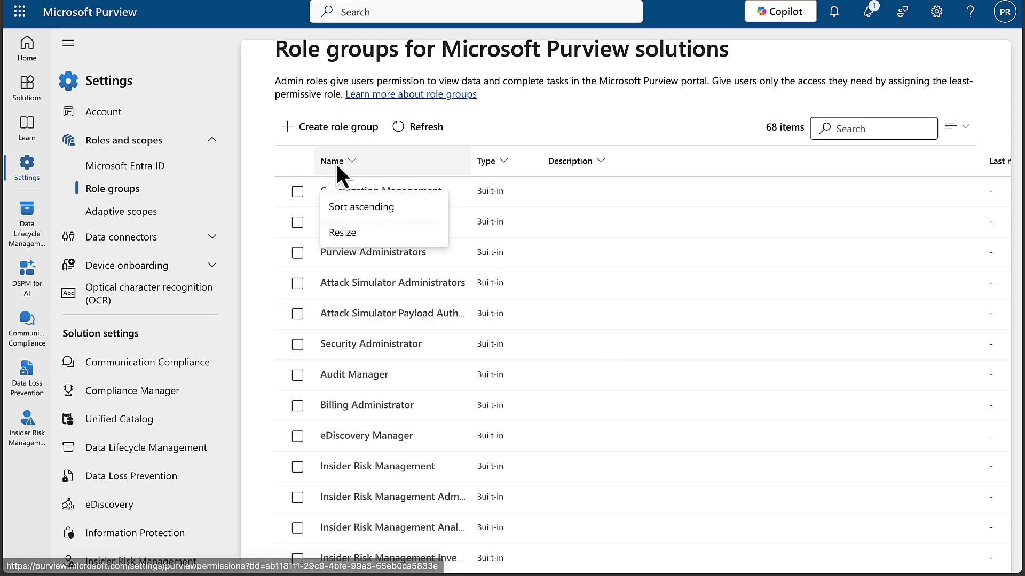
click(366, 214)
scroll(448, 361, down, 8)
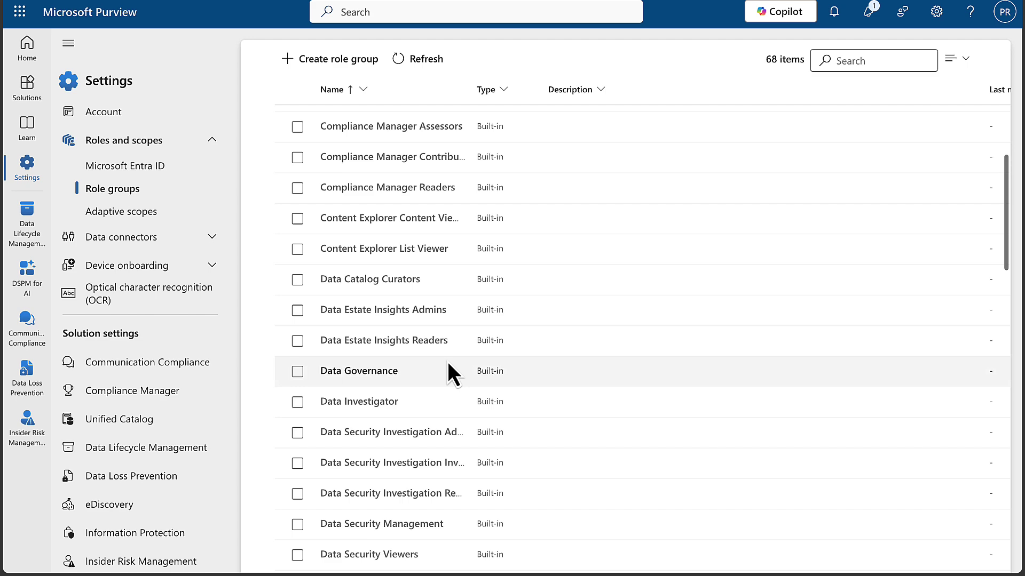
scroll(448, 361, down, 10)
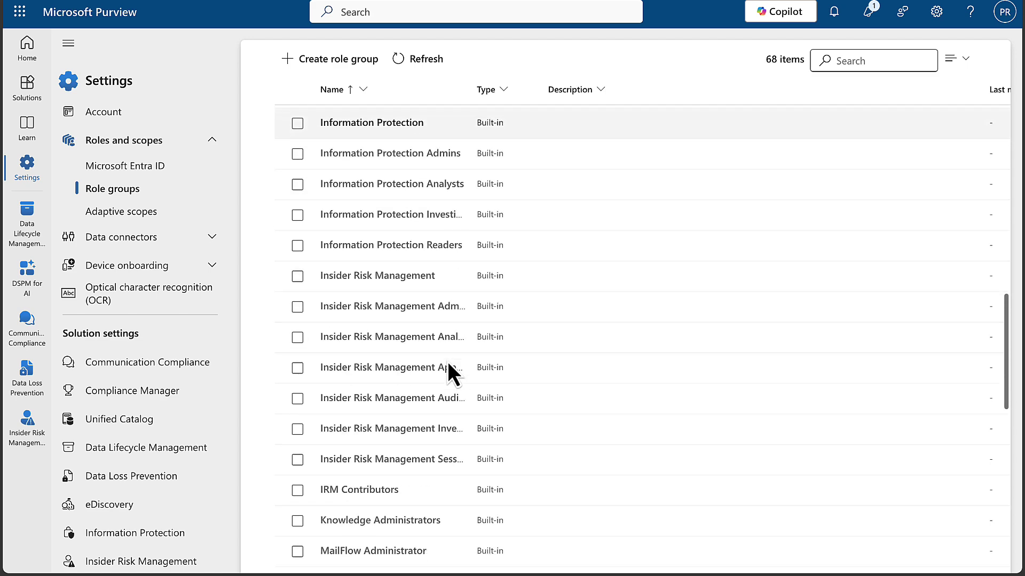
scroll(447, 367, down, 6)
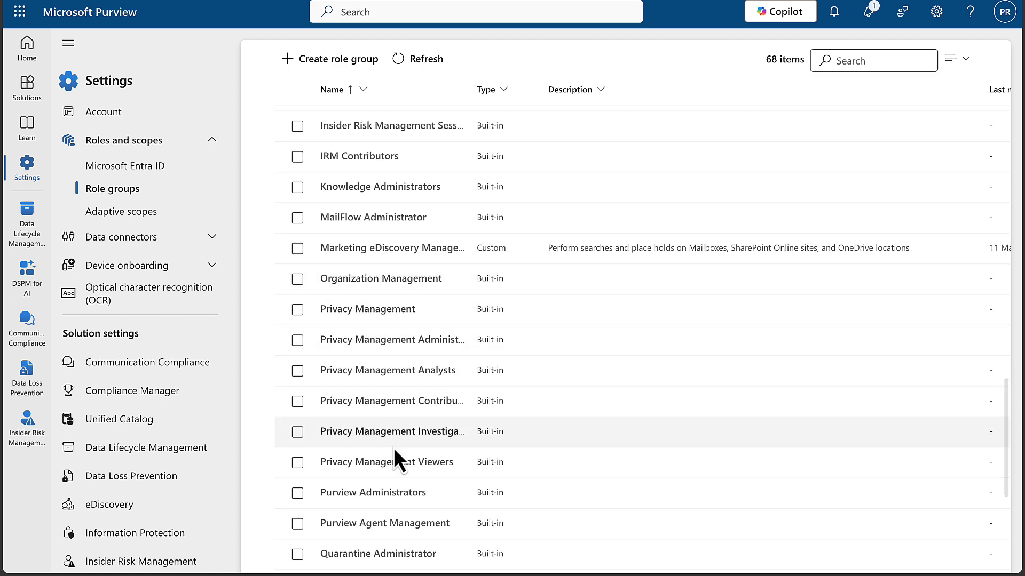
scroll(395, 457, down, 2)
Search the role groups for 'priority', which returns 0 items
click(849, 60)
text(priority)
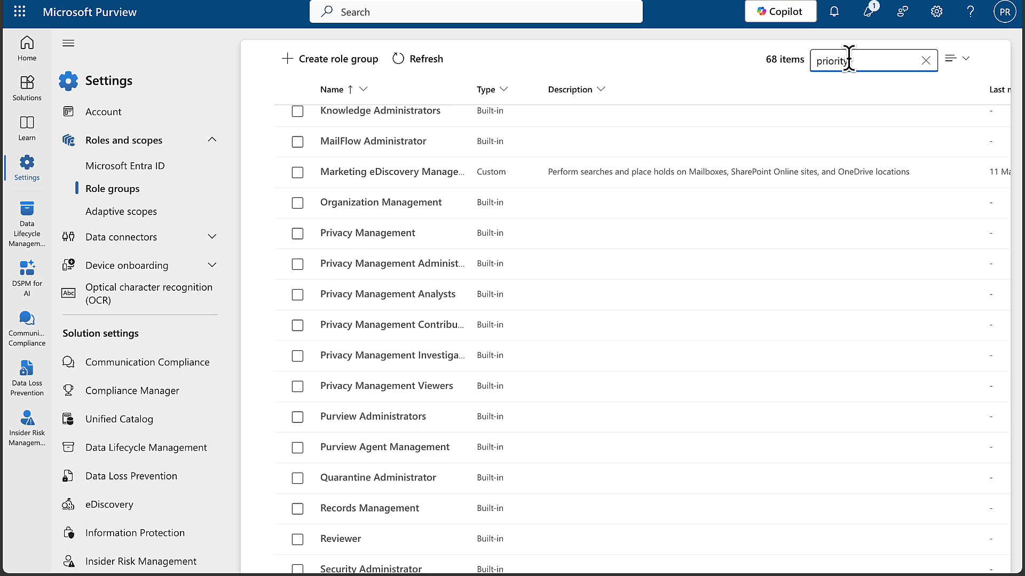
key(Return)
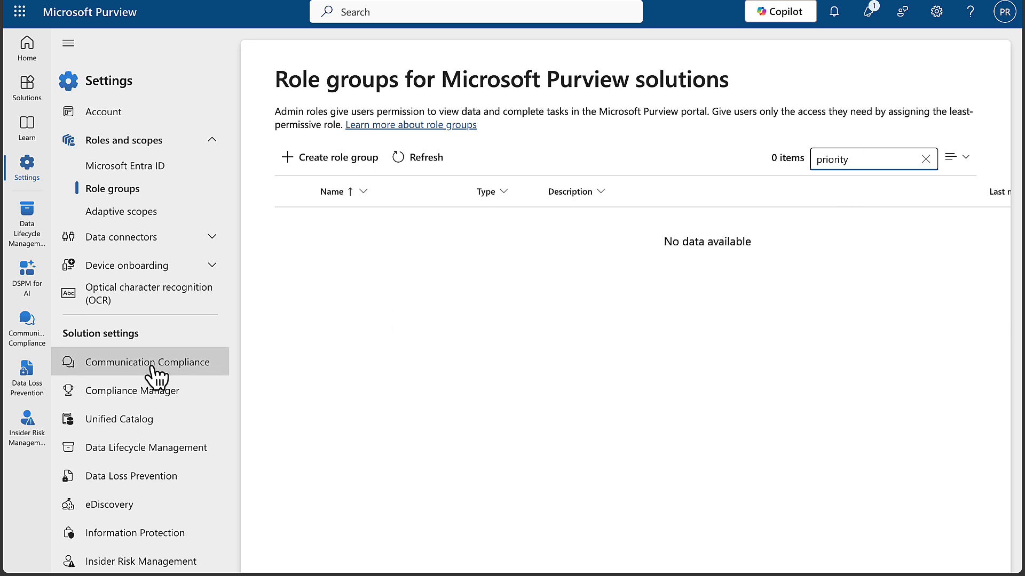
Go to Data Lifecycle Management's Priority cleanup (preview), check Items for review, then return to the policies list
click(155, 450)
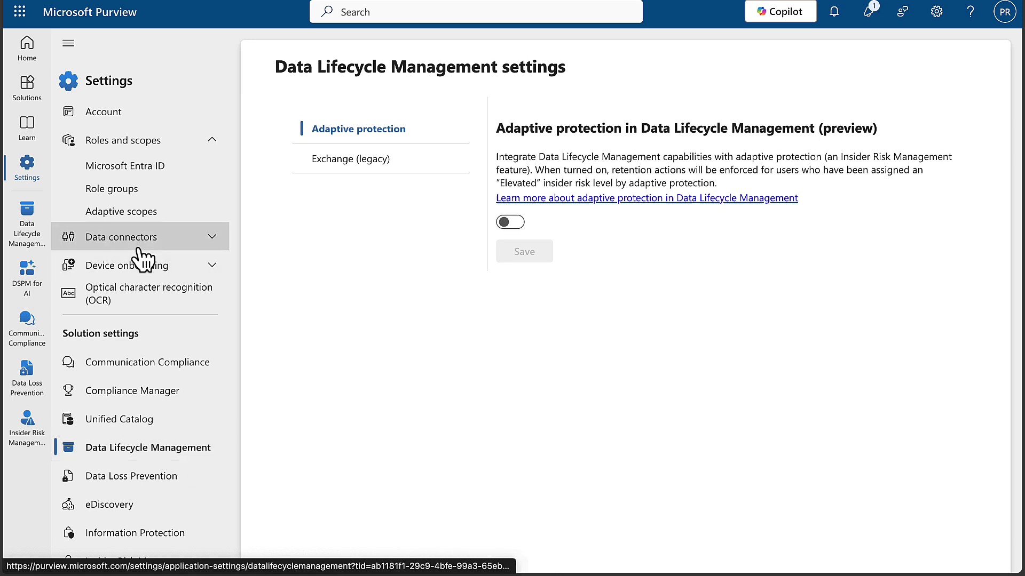
click(26, 90)
click(178, 169)
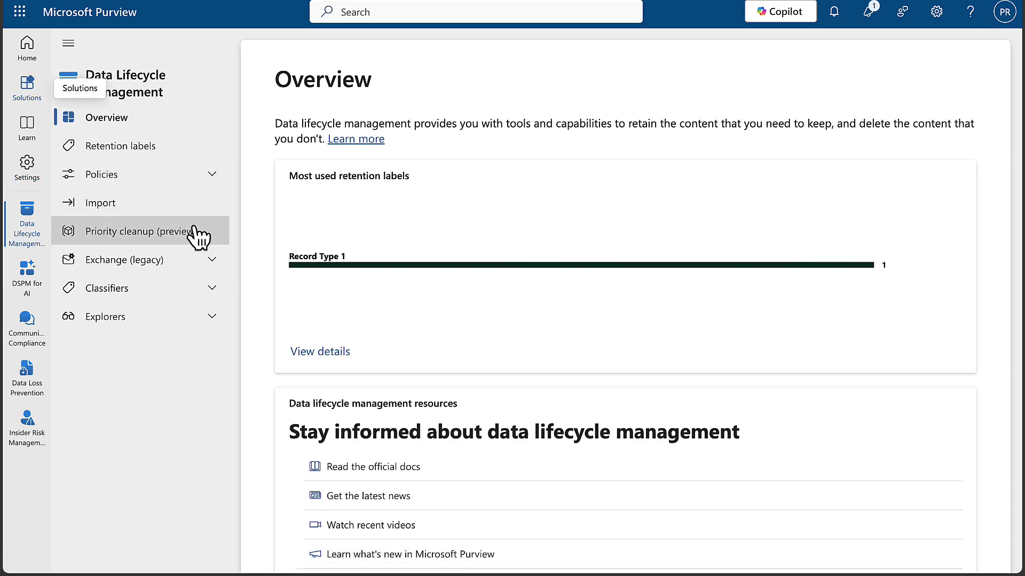
click(127, 240)
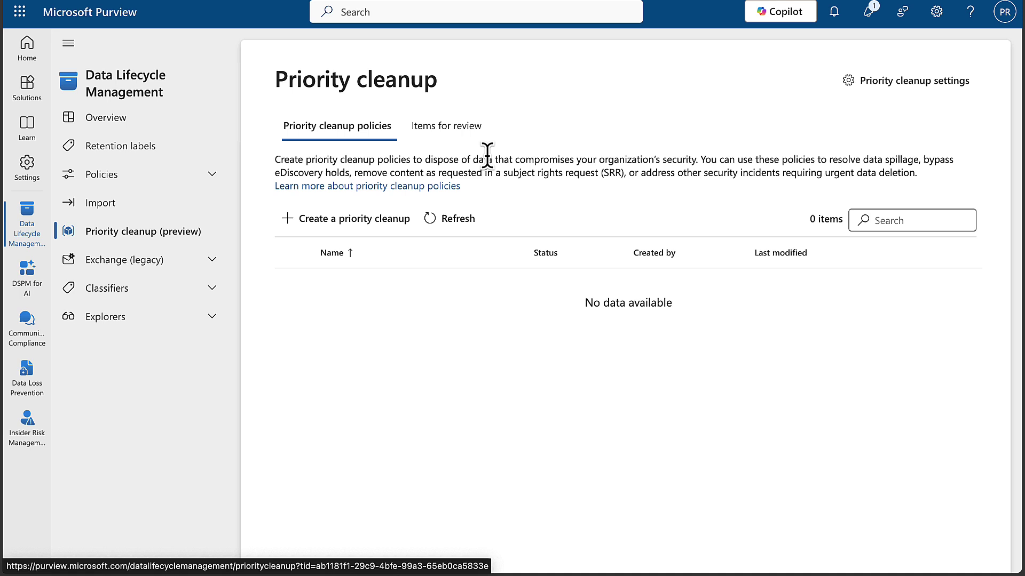
click(467, 129)
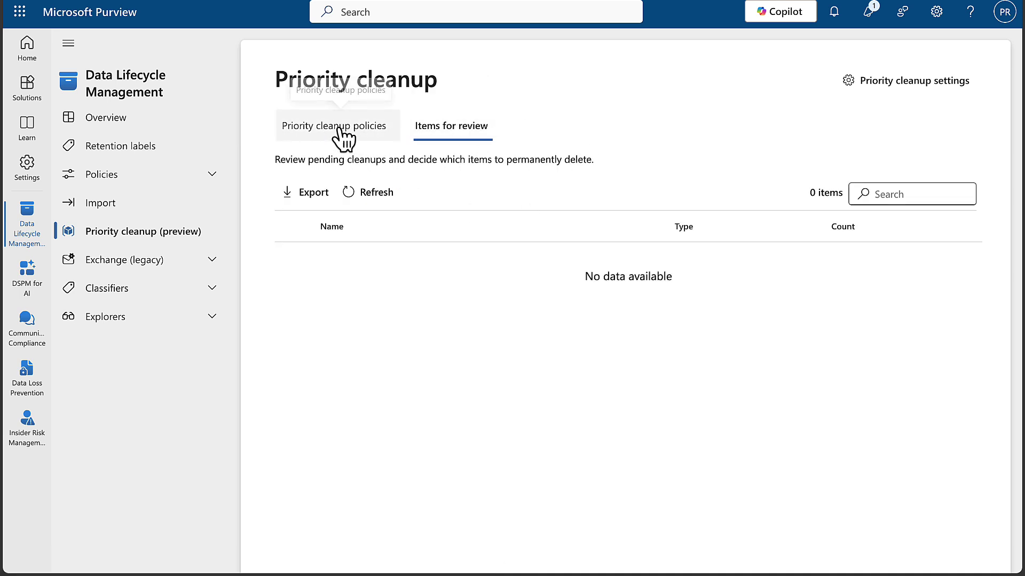
click(340, 128)
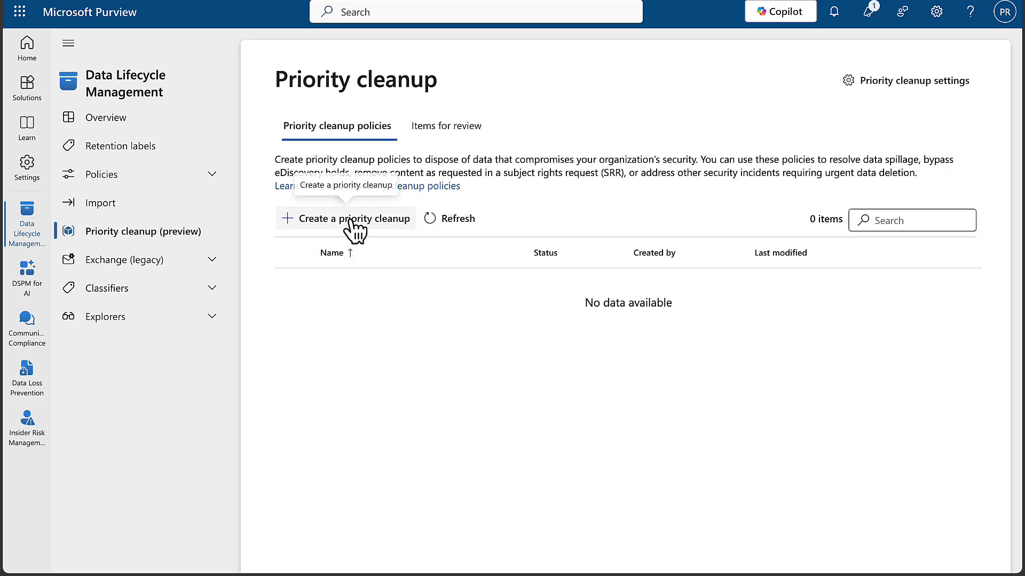
Create a priority cleanup policy named PC1 with the description 'test' and continue to locations
click(352, 223)
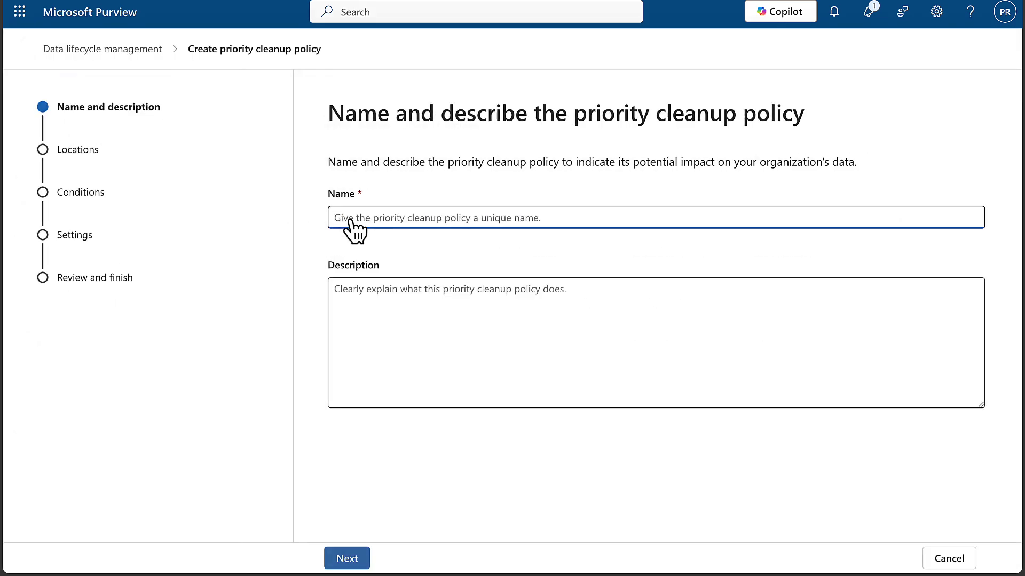
text(P)
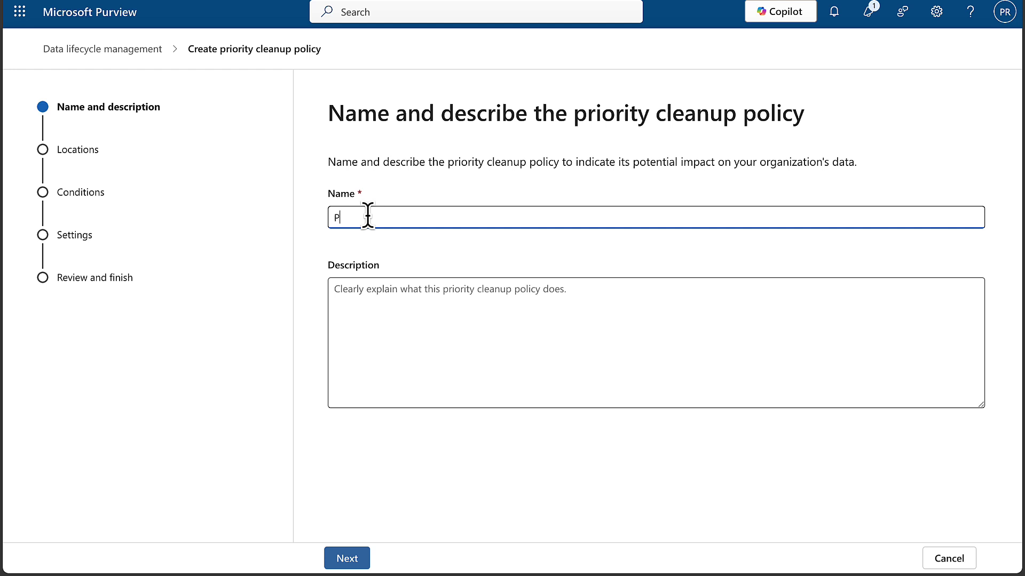
text(C1)
click(387, 283)
text(test)
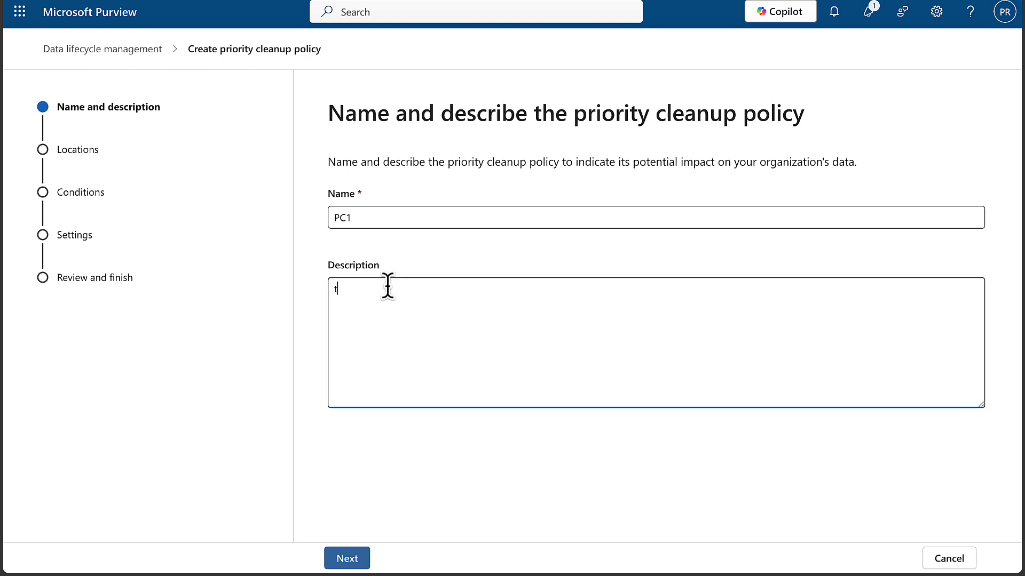
click(352, 557)
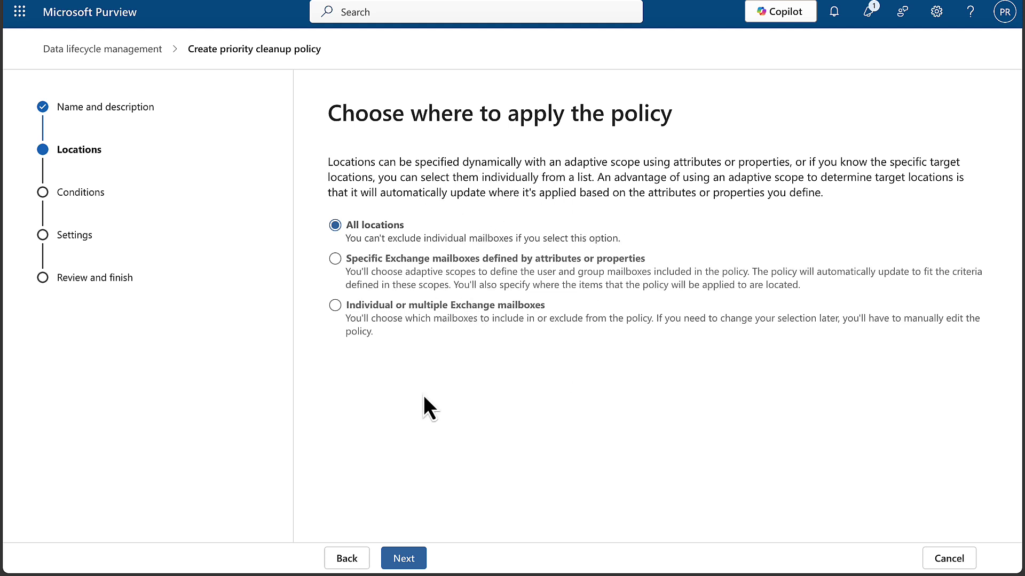
Keep All locations and Exchange Online, then hit and dismiss the required-condition error
click(410, 561)
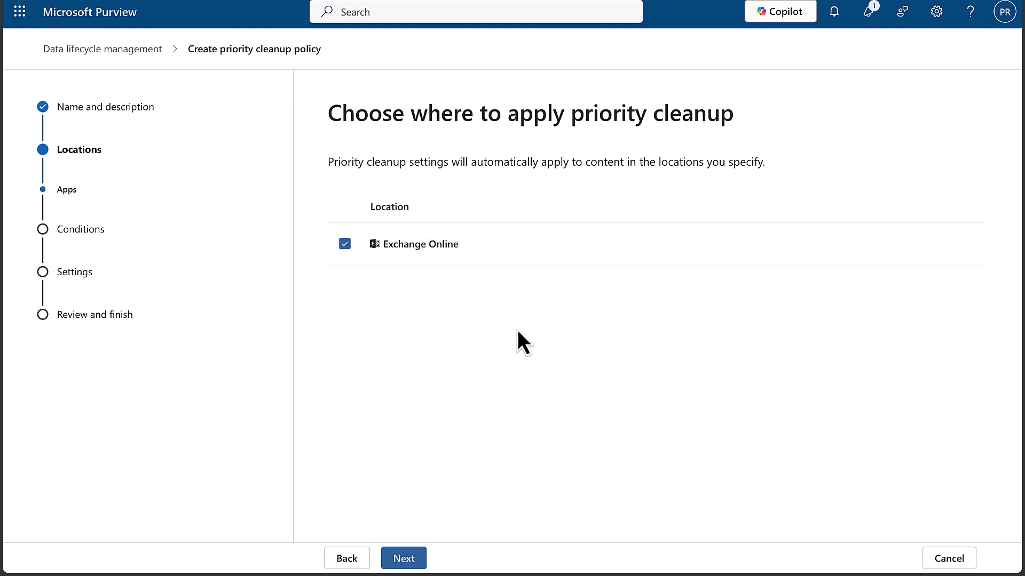
click(410, 558)
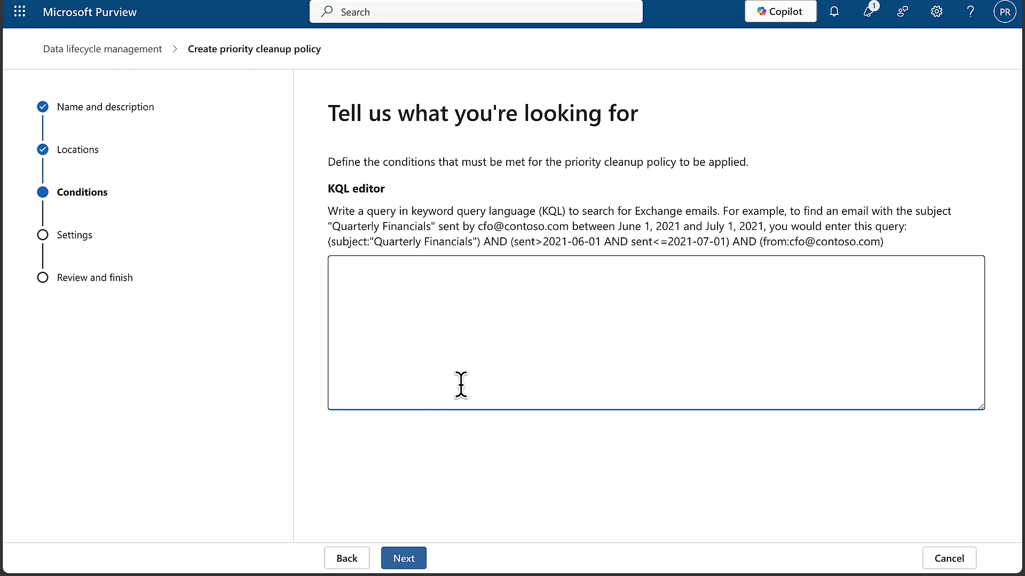
click(418, 563)
click(571, 327)
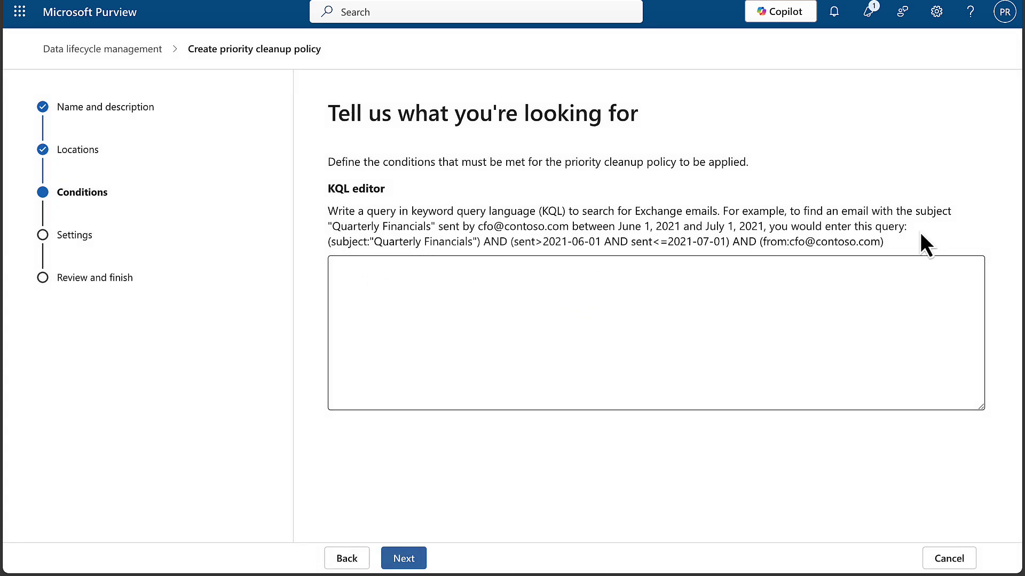
Copy the example KQL query into the KQL editor as the policy condition and continue
drag(881, 243, 452, 242)
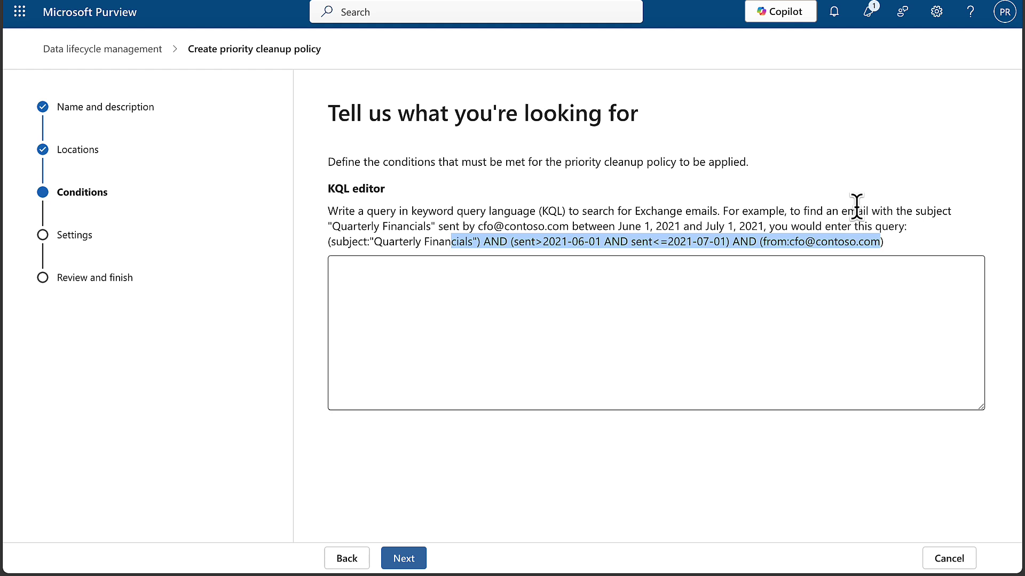
drag(884, 243, 328, 242)
key(ctrl+c)
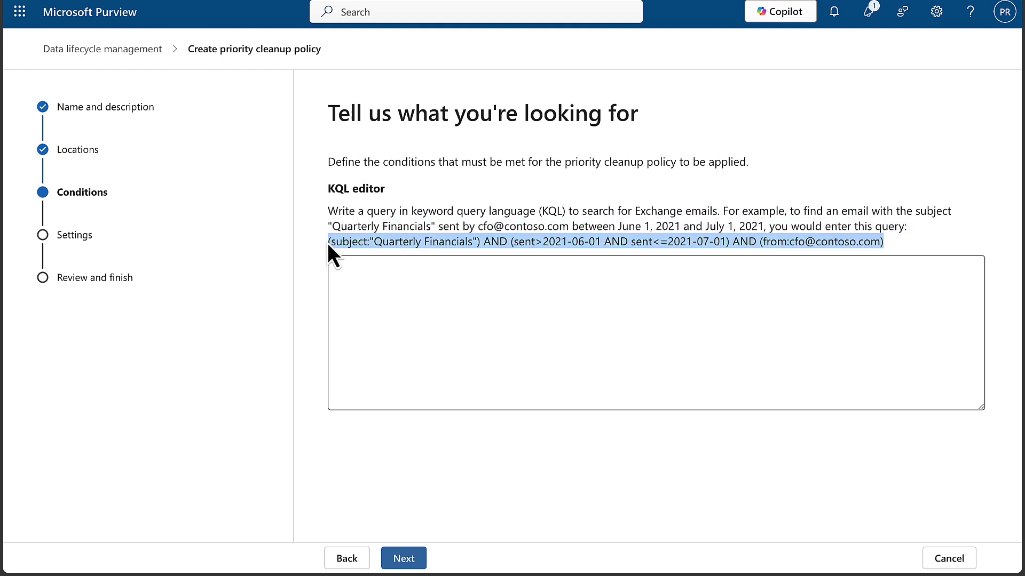
click(379, 294)
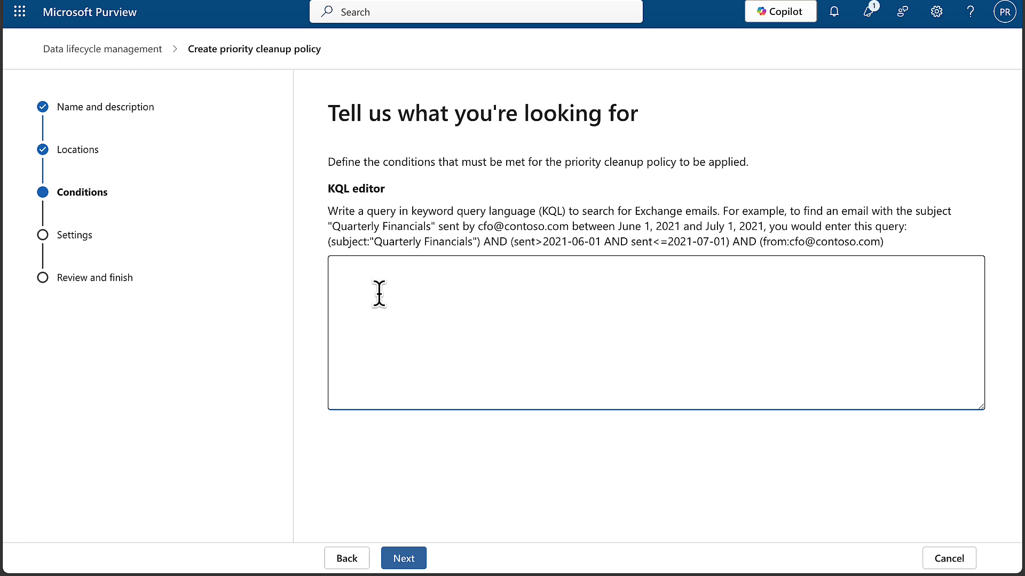
key(ctrl+v)
click(412, 558)
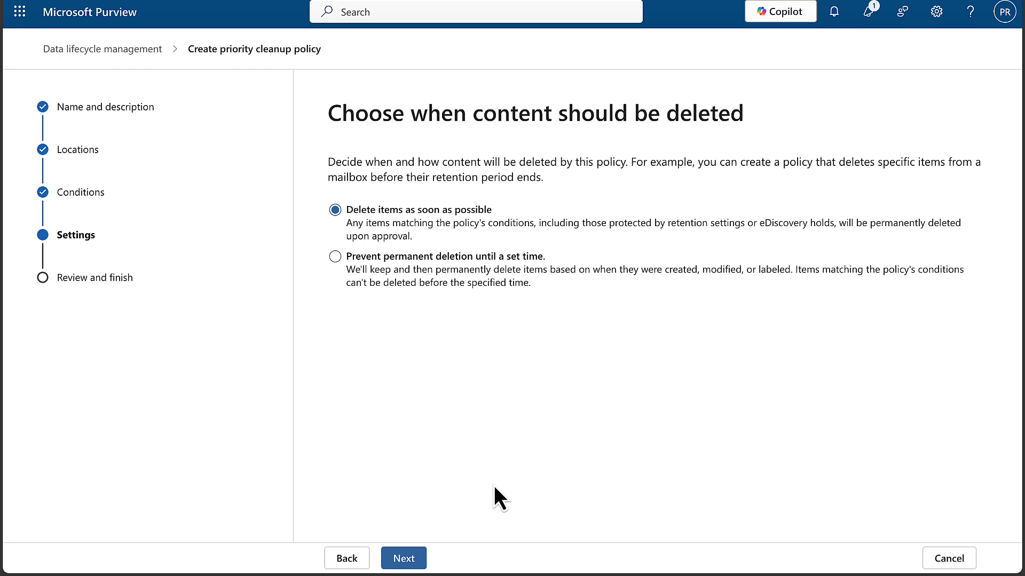
Leave 'Delete items as soon as possible' selected as the deletion timing and continue to approvers
click(336, 258)
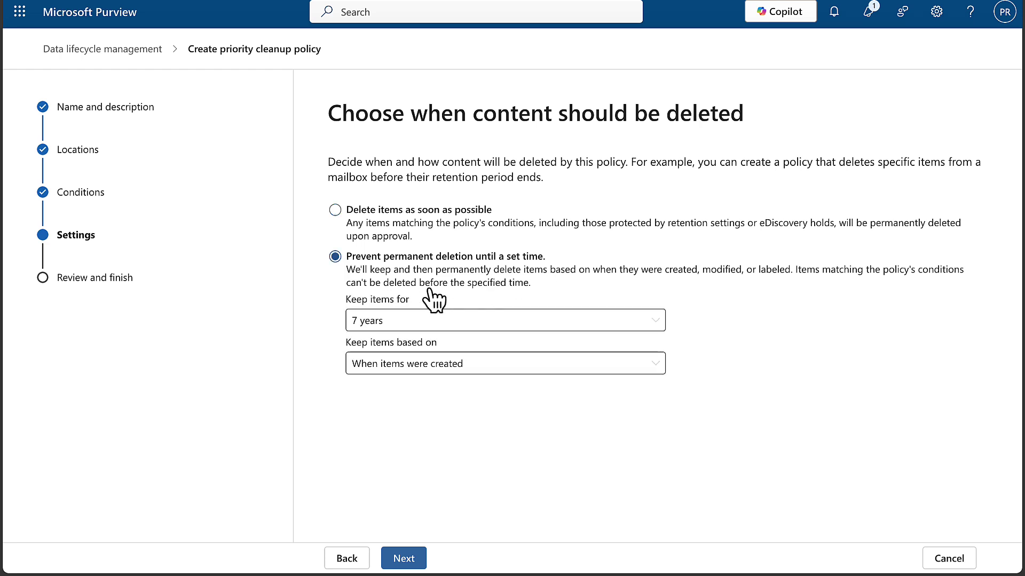
click(335, 210)
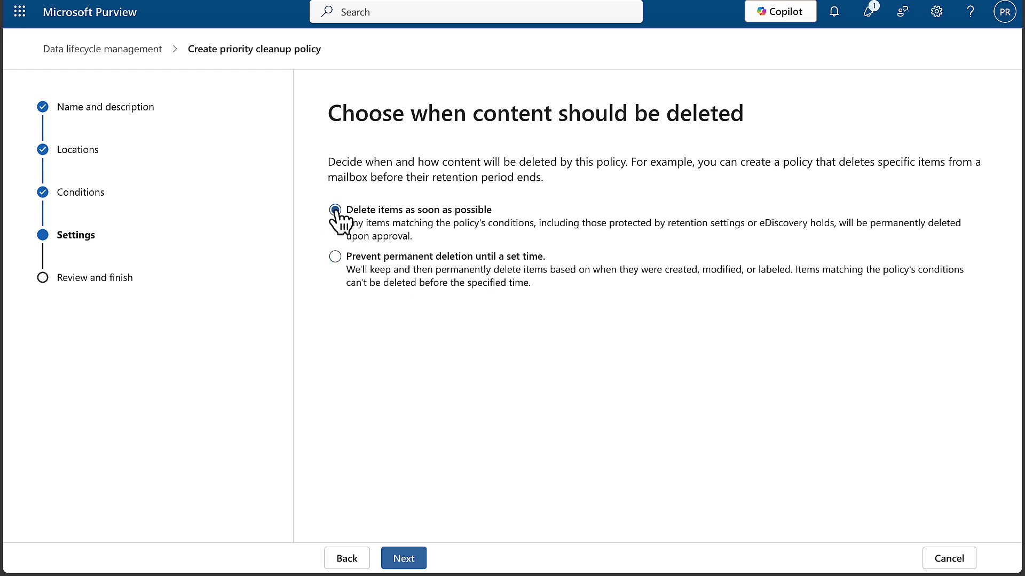
click(406, 558)
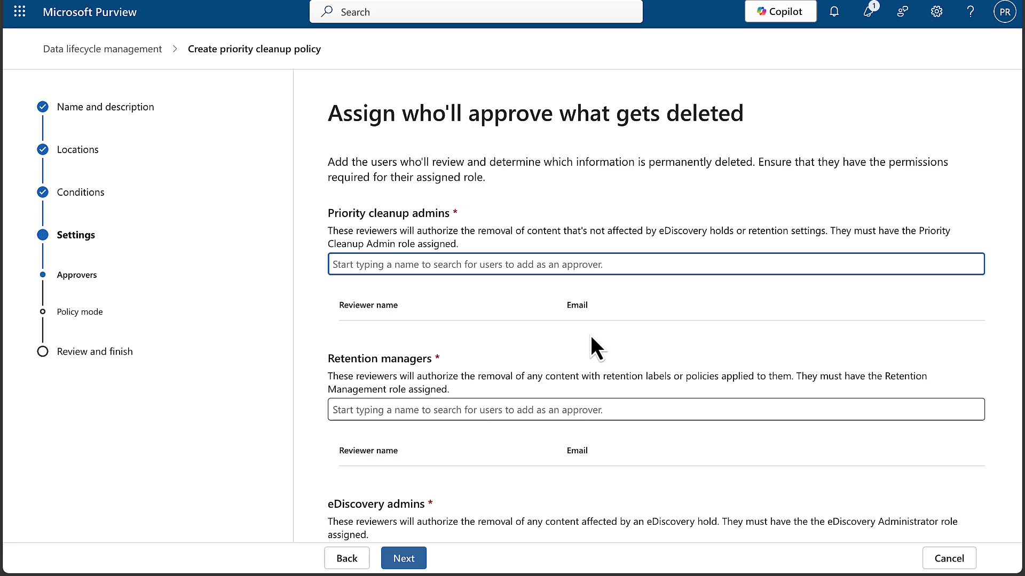
Scroll through the Approvers page, where none of the three approver roles has a reviewer
scroll(590, 336, down, 1)
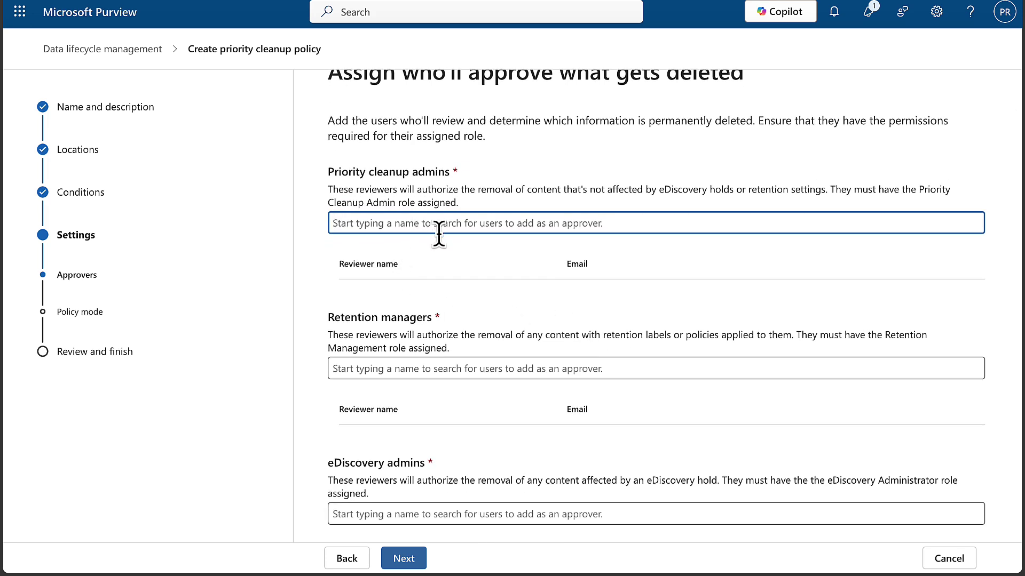
scroll(457, 282, down, 1)
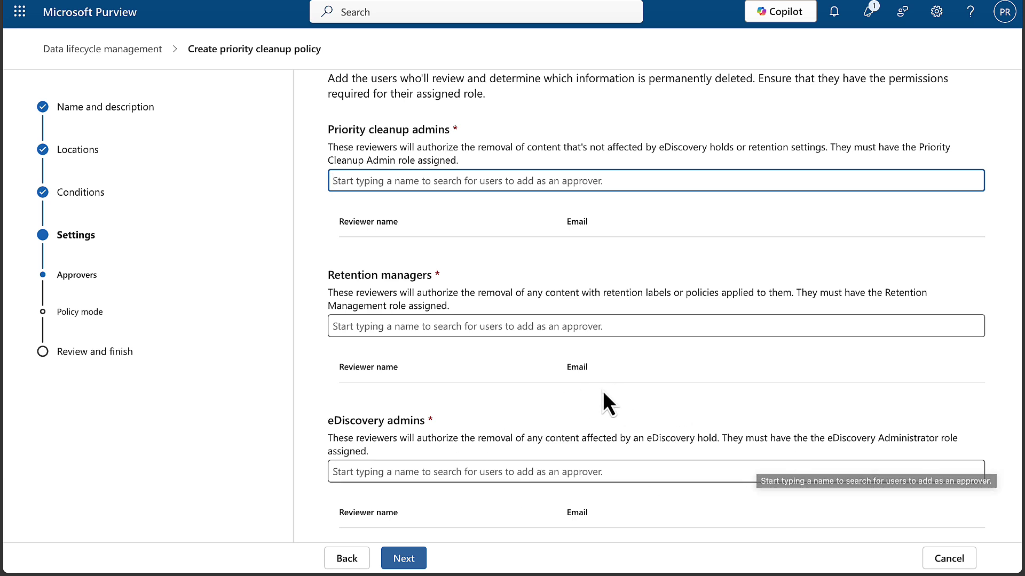
Dismiss the missing-approver error and add a user as the Priority cleanup admin approver
click(405, 558)
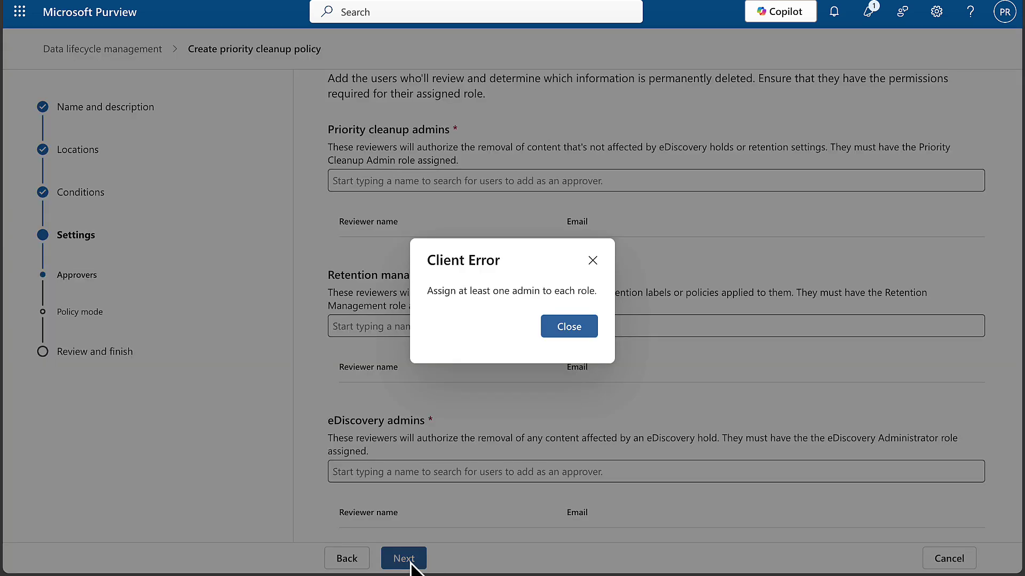
click(570, 326)
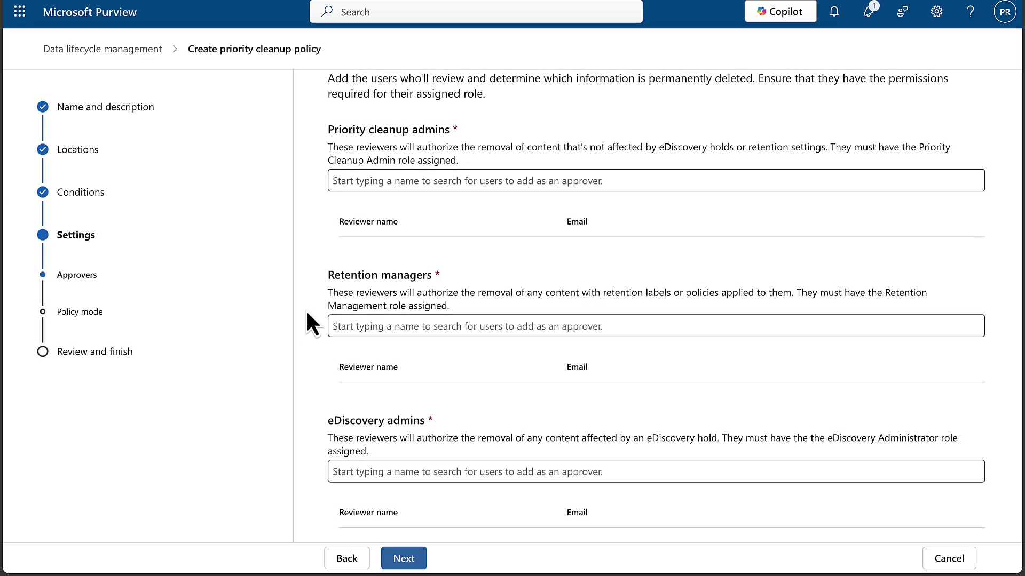
click(395, 180)
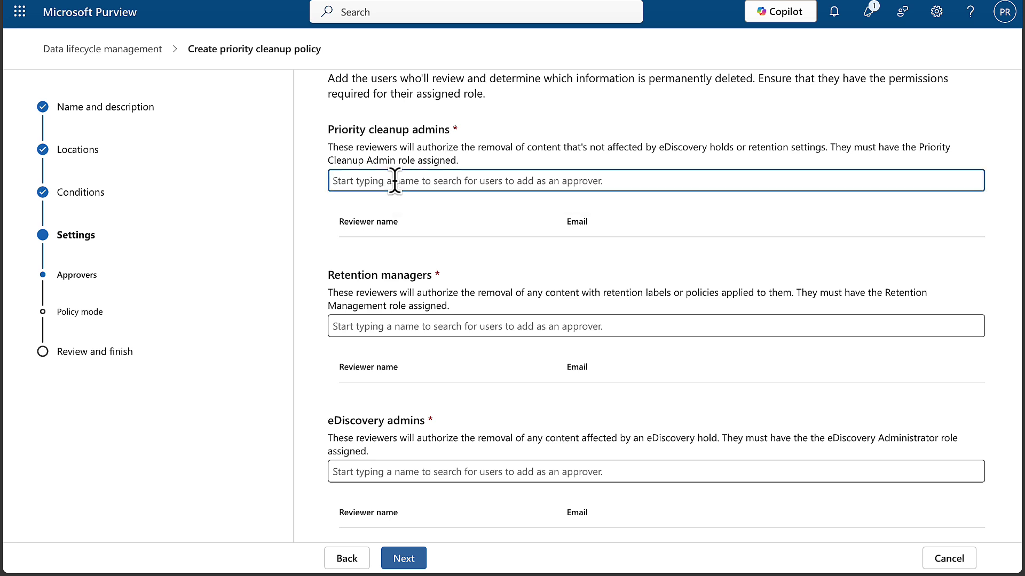
text(peter)
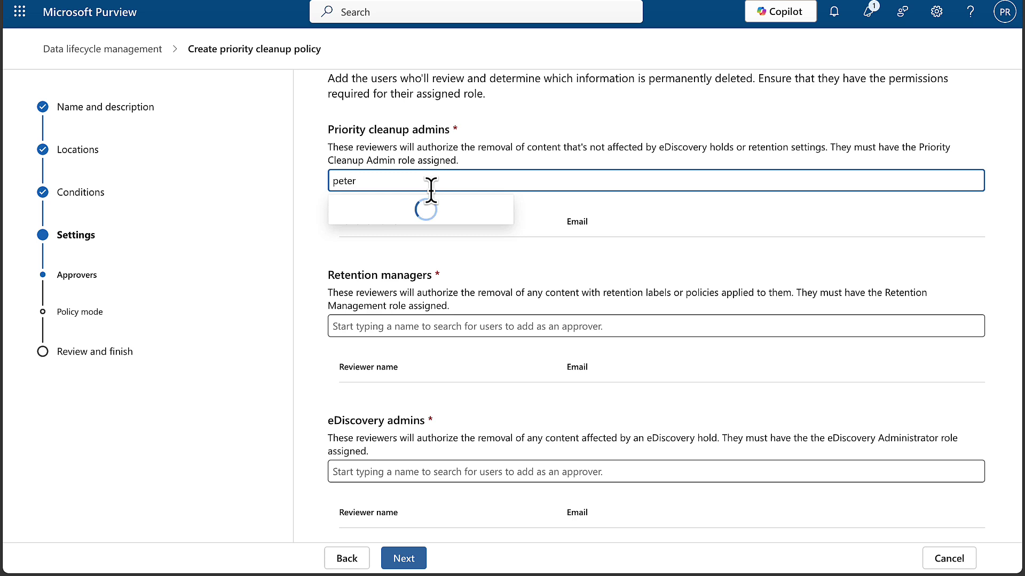
click(423, 218)
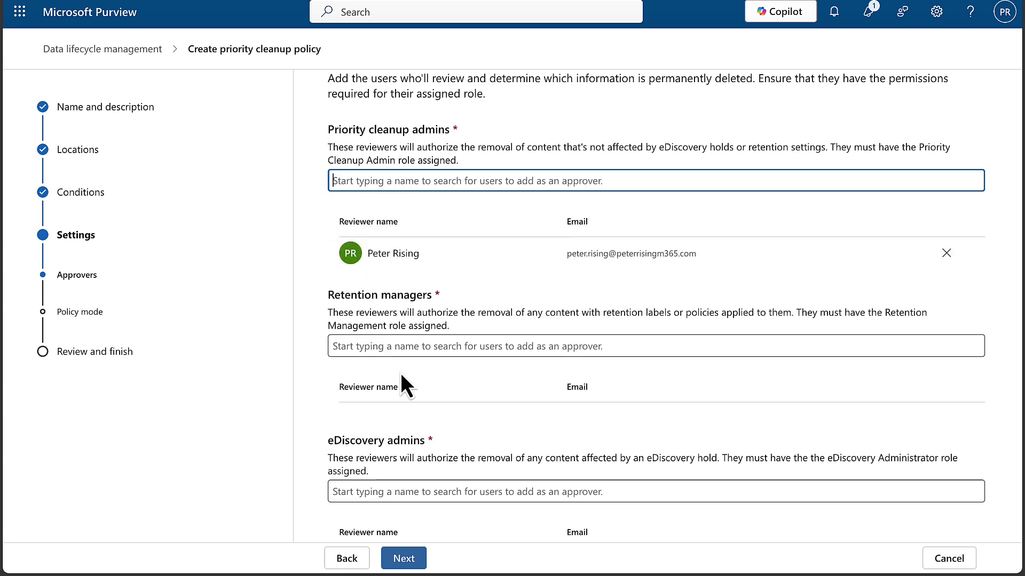
Add the same user as Retention manager and eDiscovery admin, then attempt to continue
click(383, 347)
text(peter)
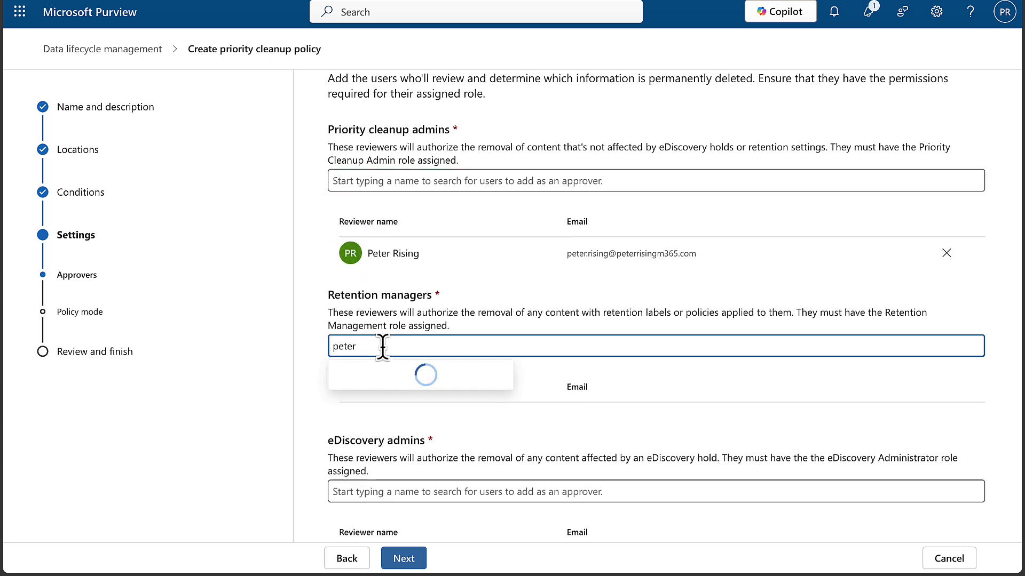
click(414, 378)
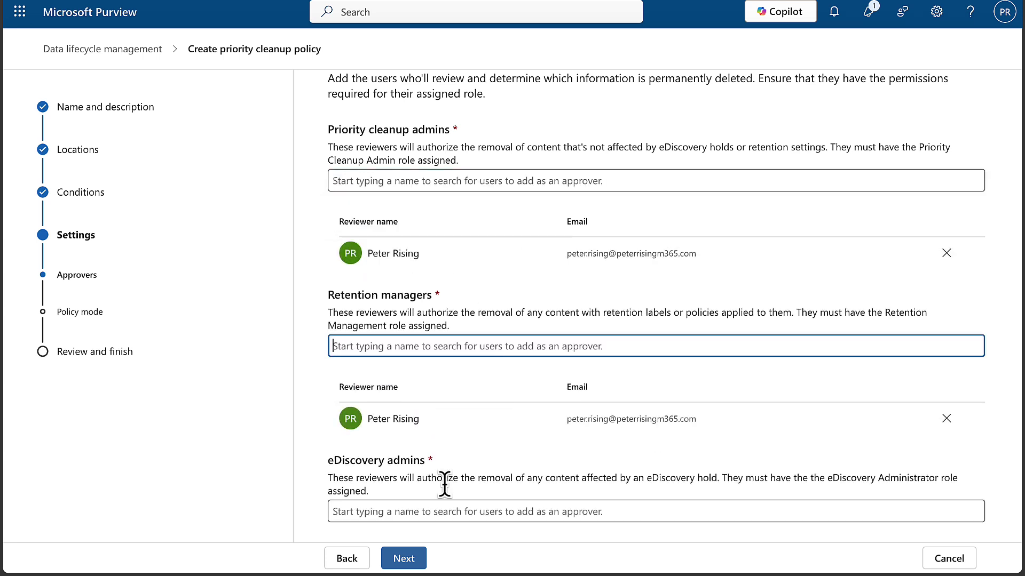
click(394, 512)
text(peter)
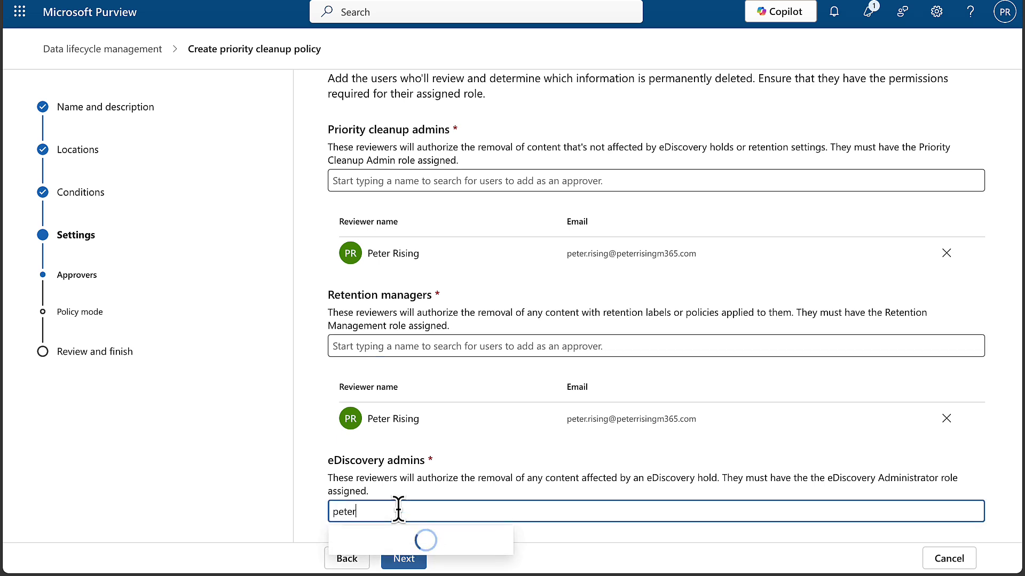
click(402, 542)
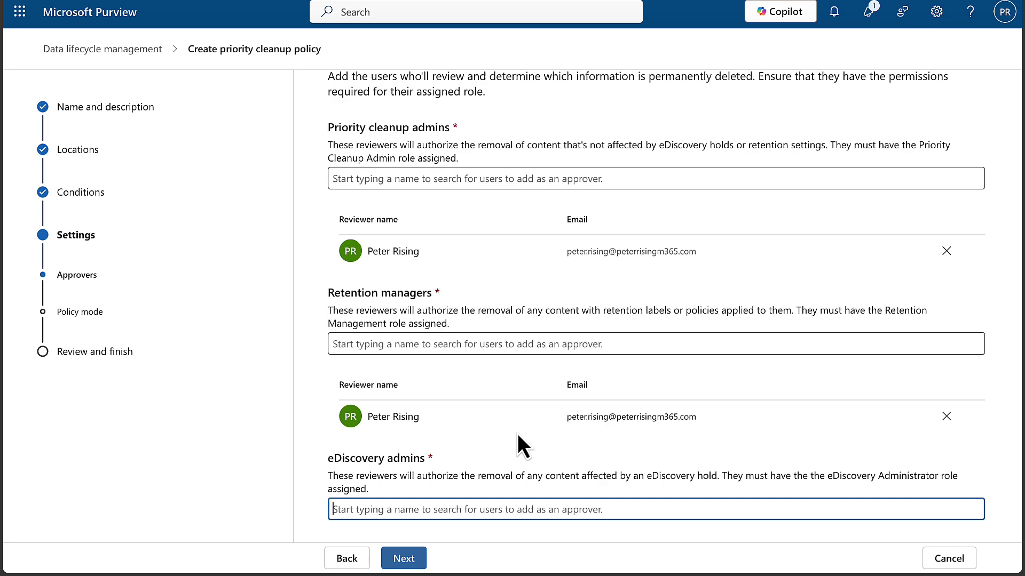
click(404, 558)
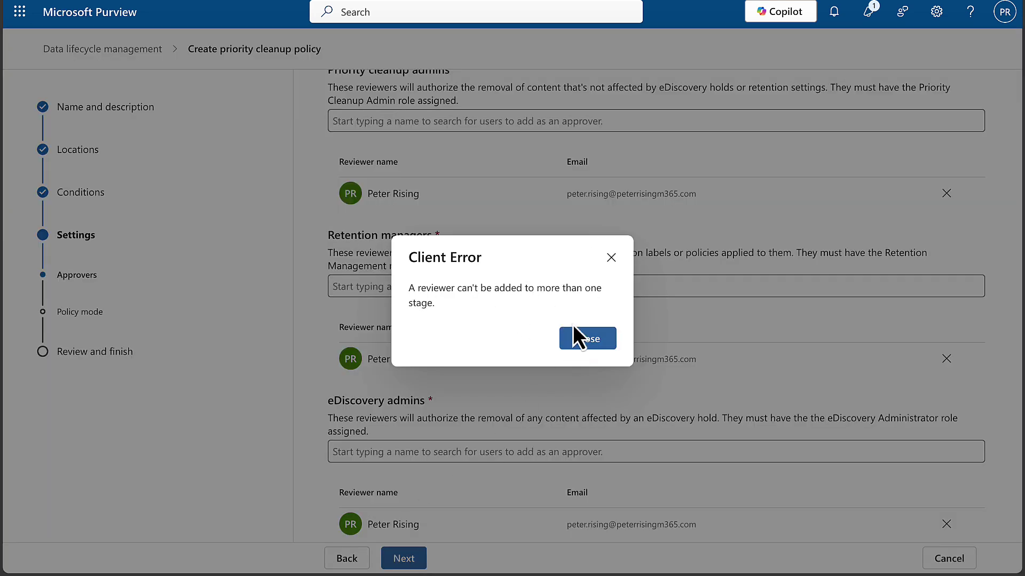
Replace the duplicate Retention managers and eDiscovery admins reviewers with two different users
click(587, 339)
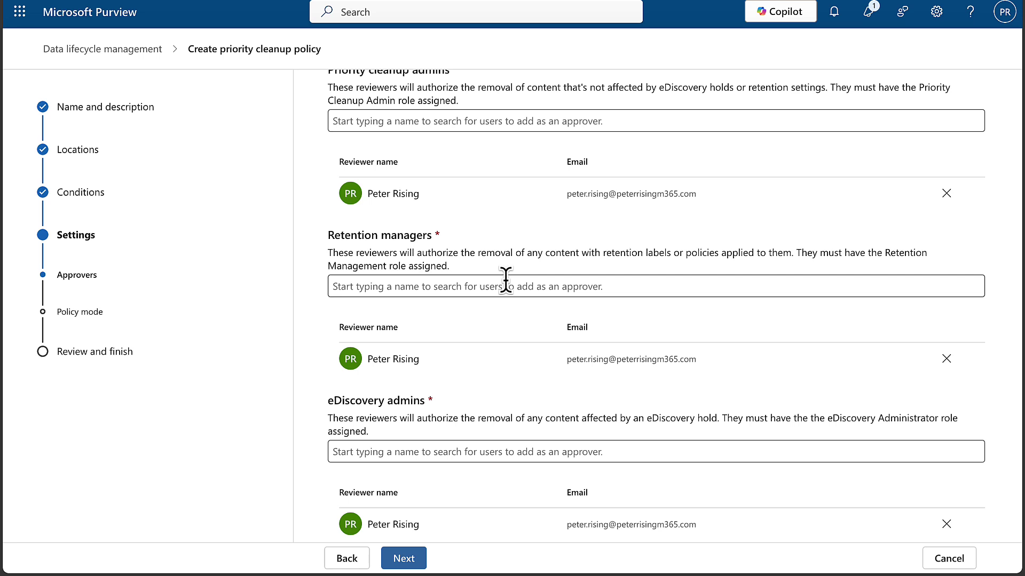
click(948, 360)
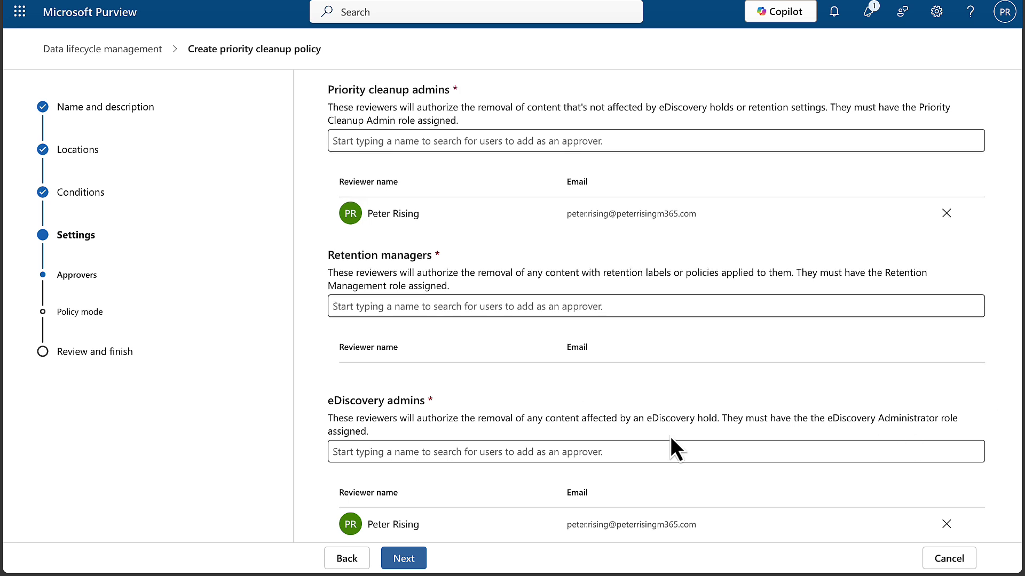
click(946, 525)
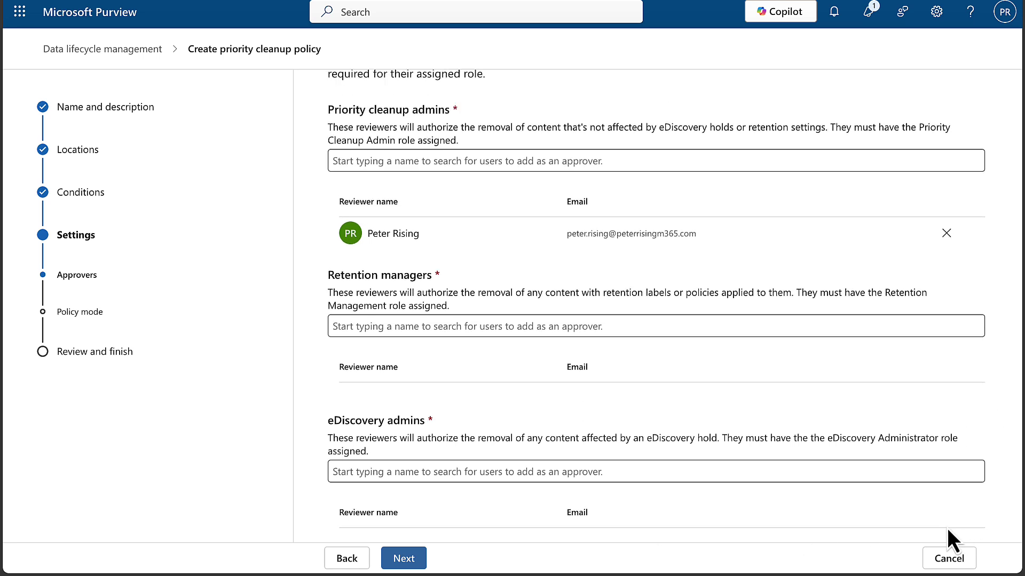
click(390, 325)
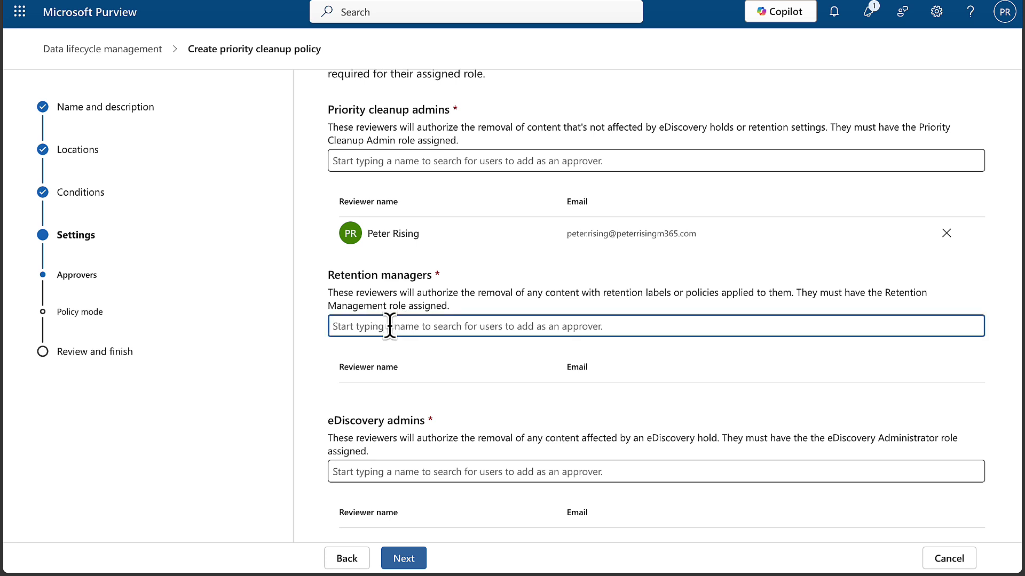
text(stell)
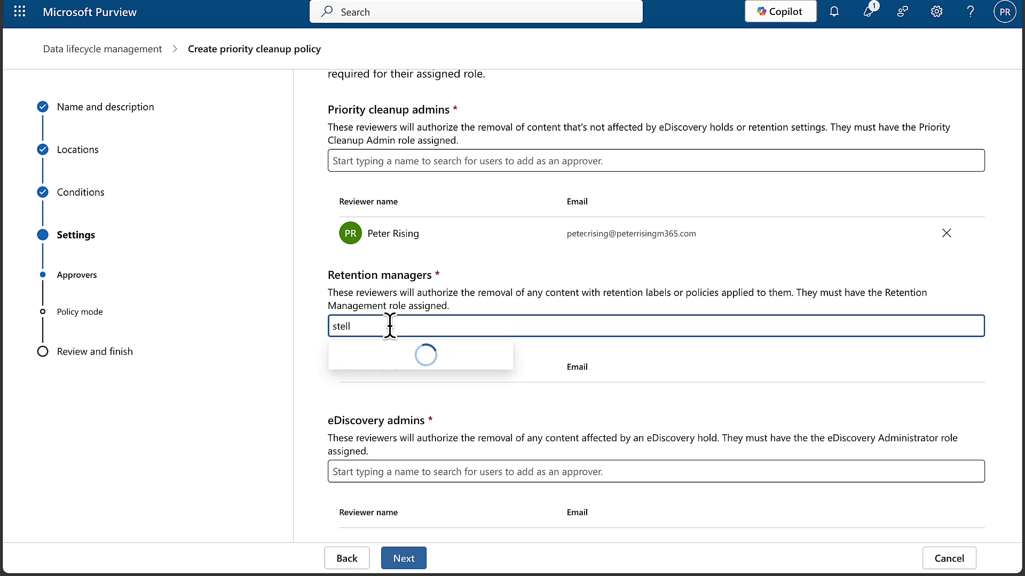
click(457, 356)
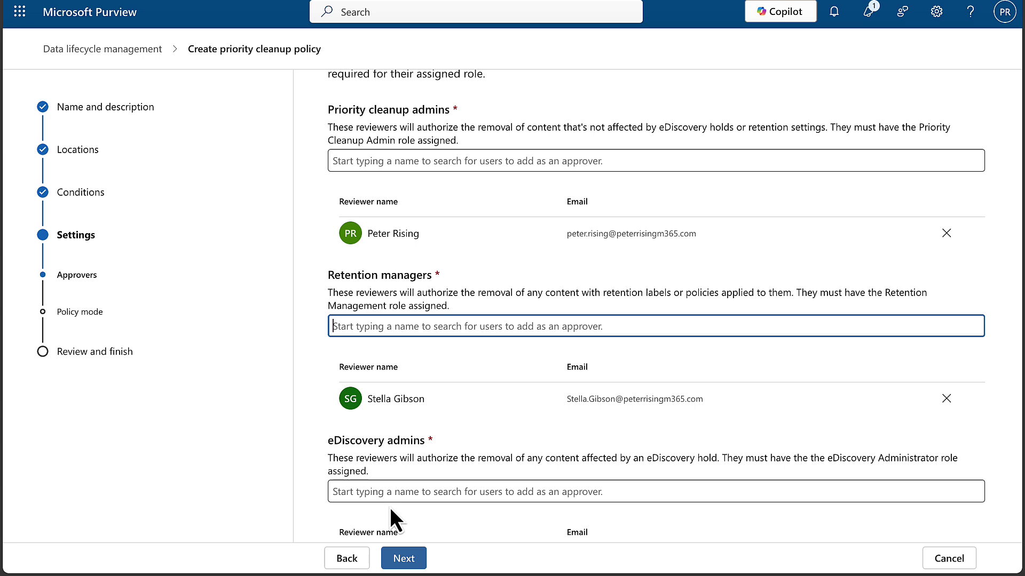
click(409, 491)
text(sid)
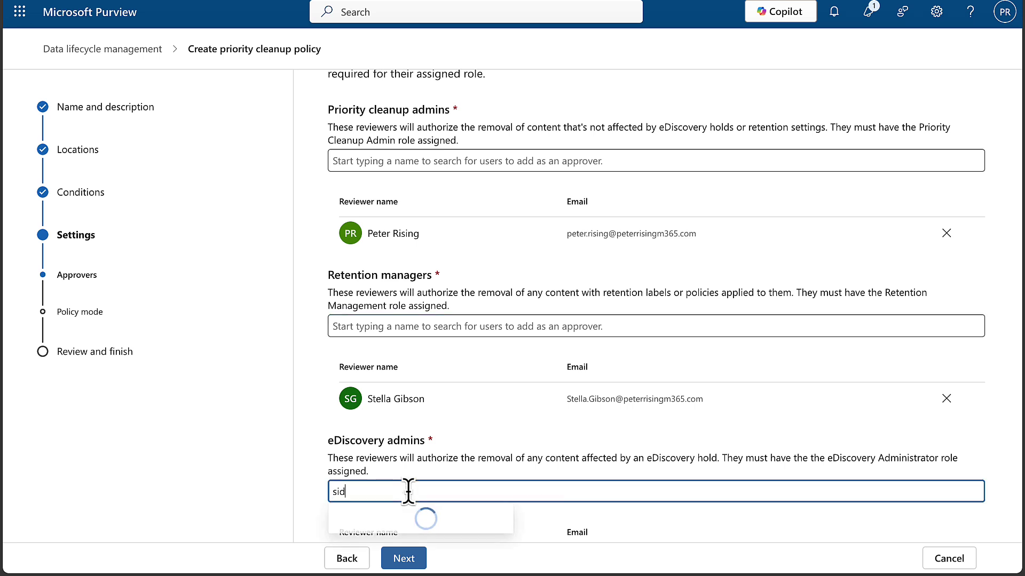
click(406, 528)
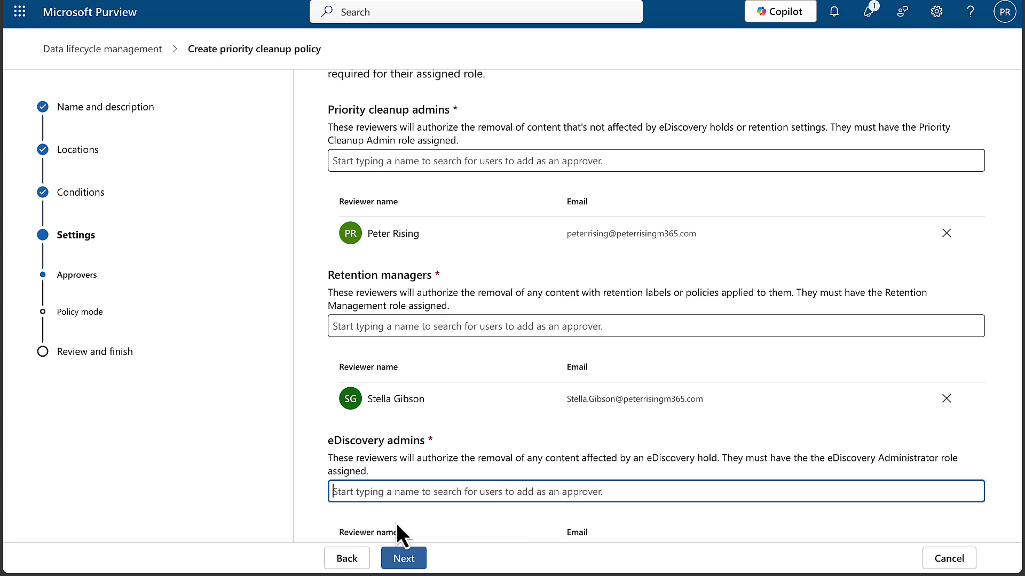
click(404, 557)
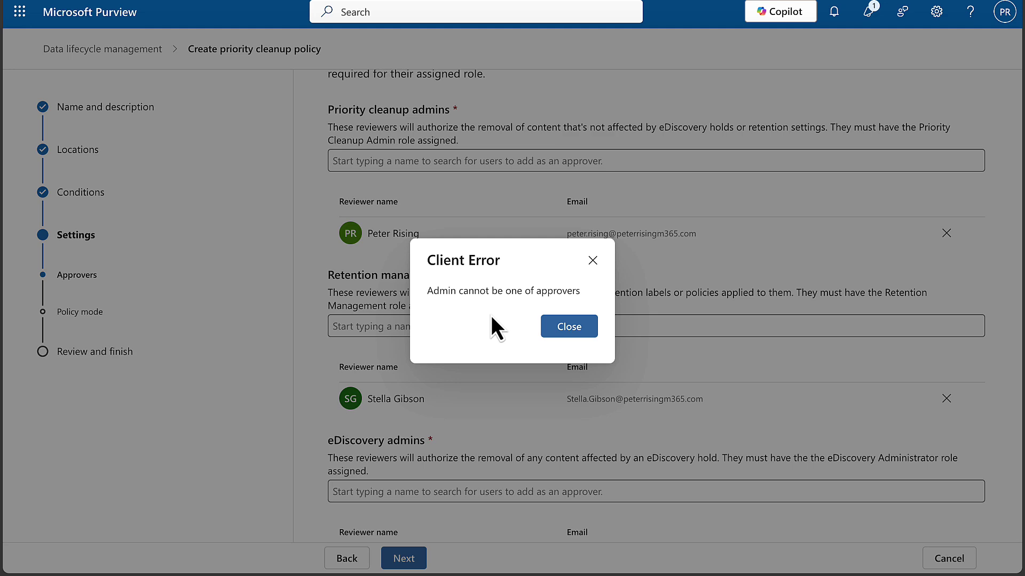
Swap the signed-in admin in the Priority cleanup admins stage for another user
click(568, 328)
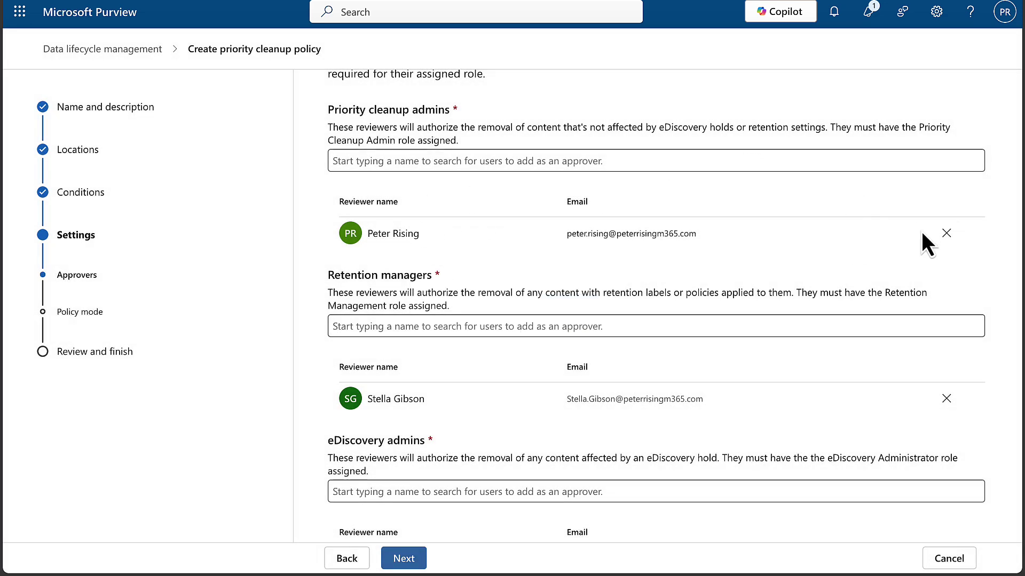
click(946, 233)
click(446, 161)
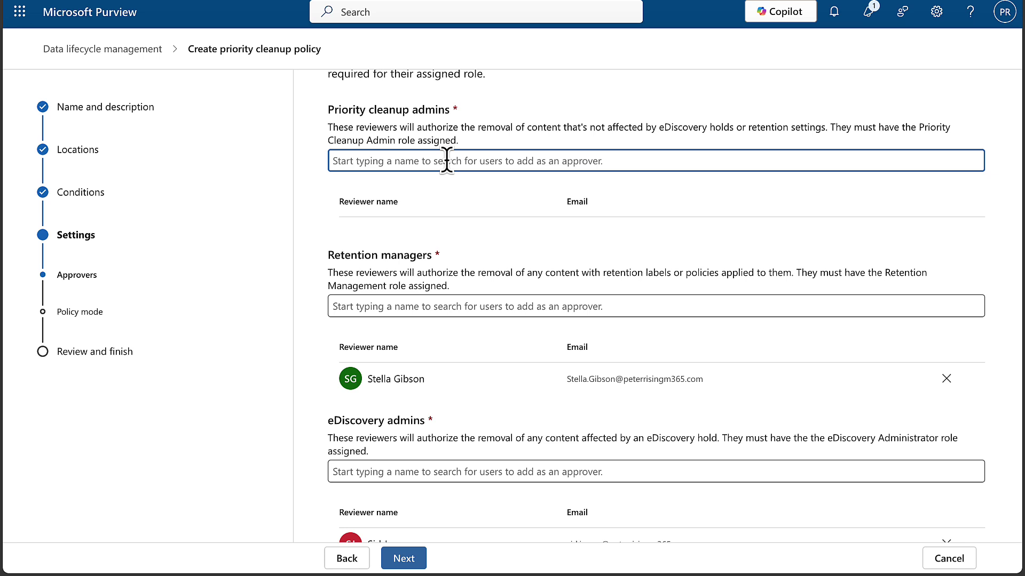
text(rache)
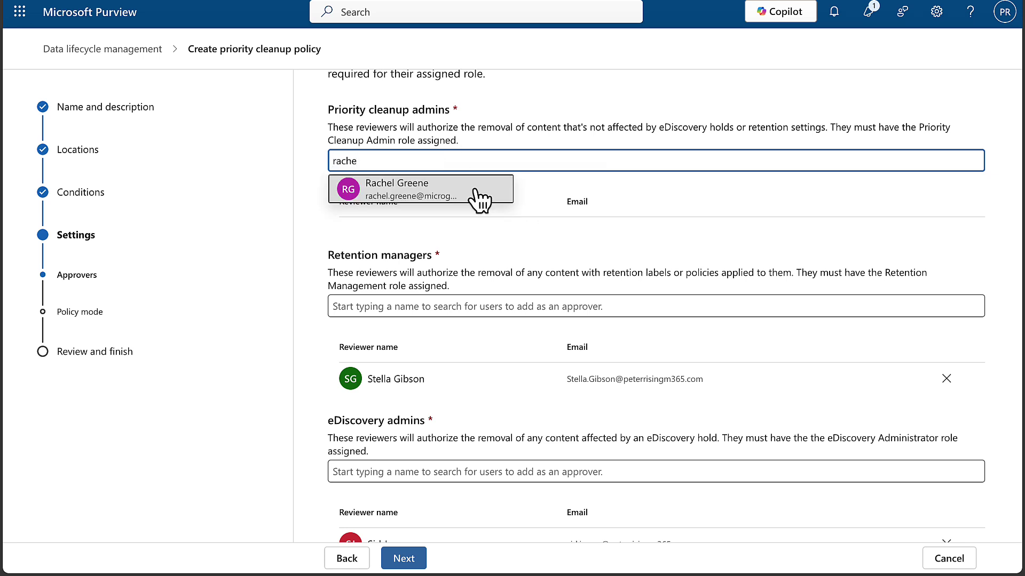
click(460, 196)
Advance to the Policy mode step, leaving the policy to run in simulation mode
click(407, 557)
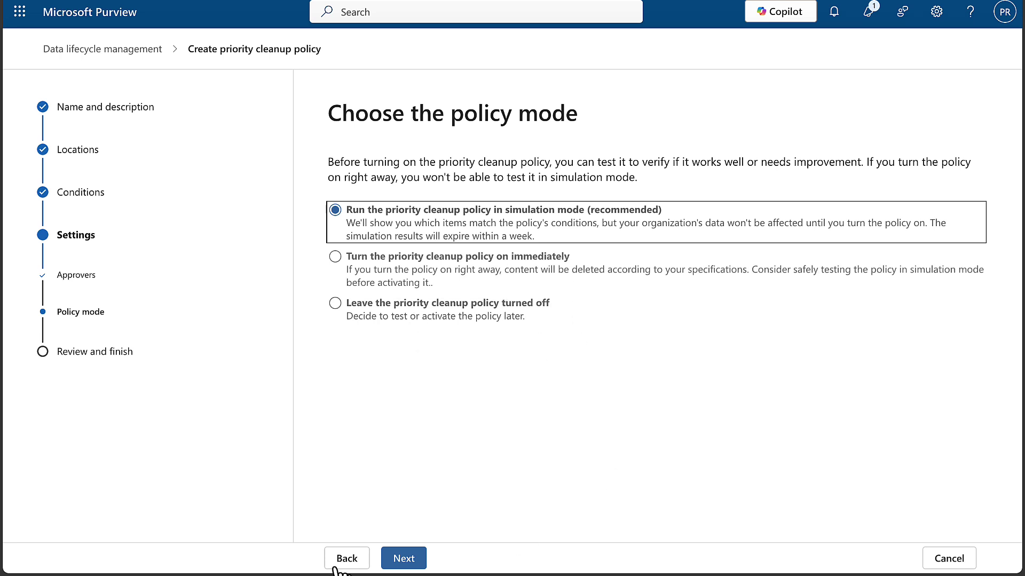
Open the Review and finish summary for PC1 and scroll through its location, conditions and approvers
click(412, 559)
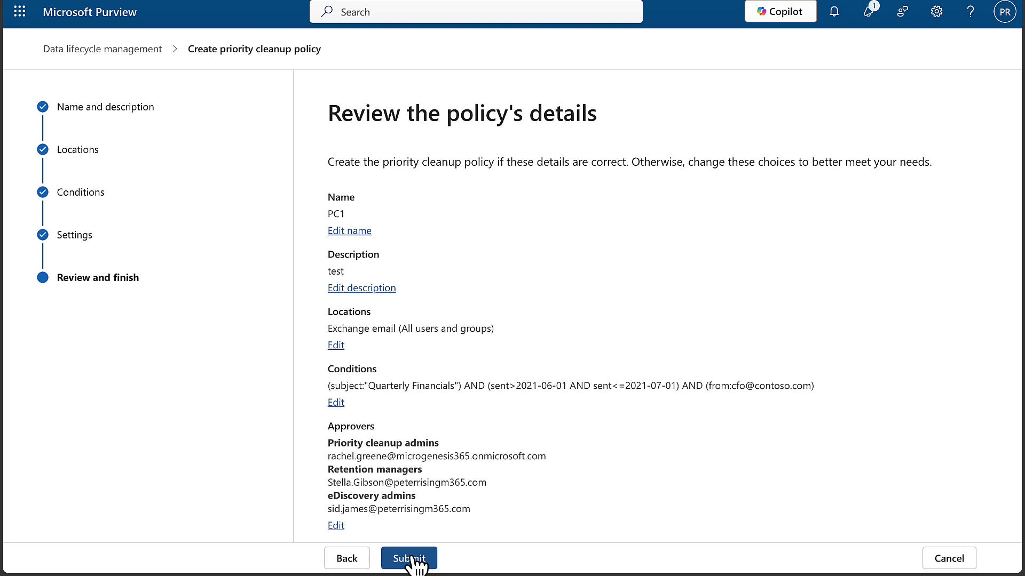
scroll(566, 363, down, 1)
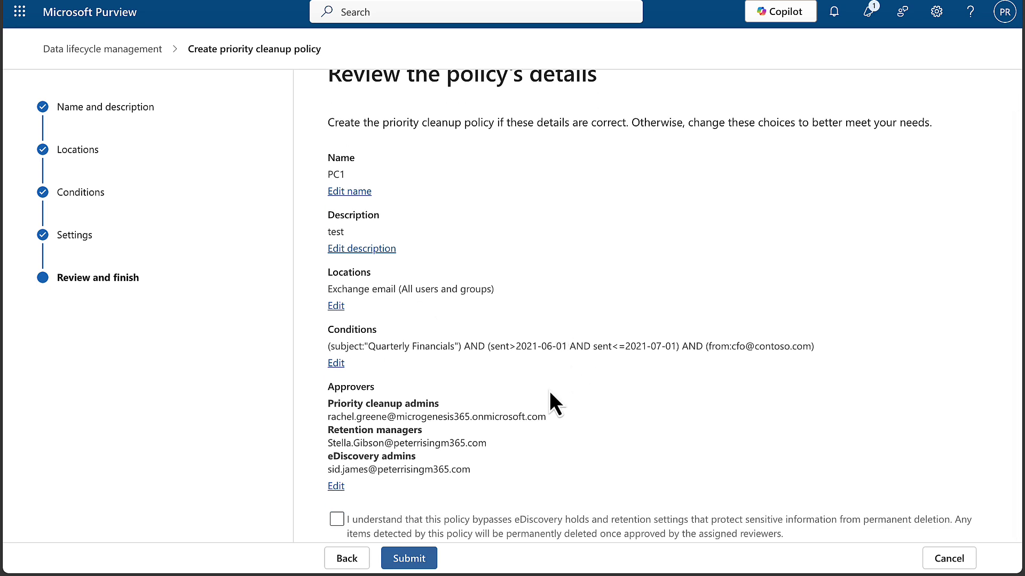
scroll(549, 398, up, 1)
scroll(549, 398, down, 1)
scroll(674, 405, up, 1)
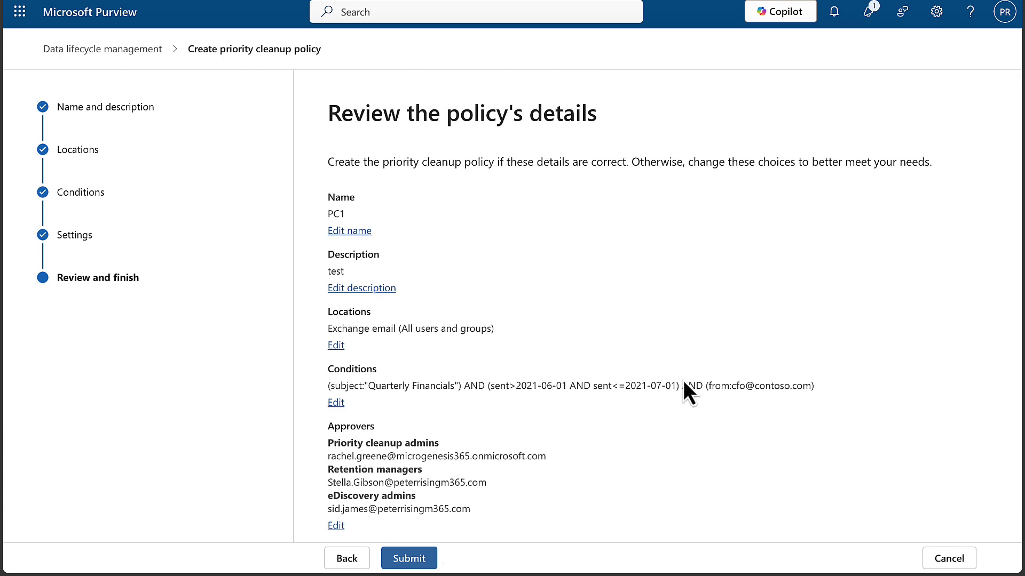